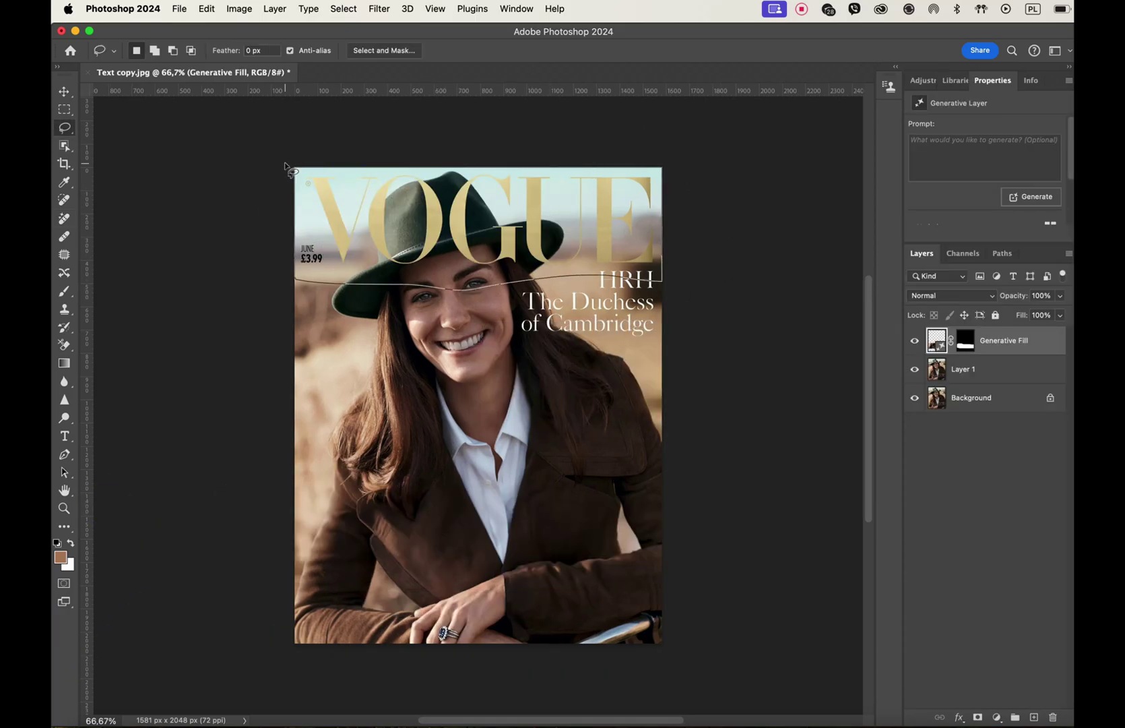
# Try to replace the lassoed upper part of the cover with an unprompted Generative Fill
pyautogui.moveTo(291, 171); pyautogui.dragTo(294, 168)
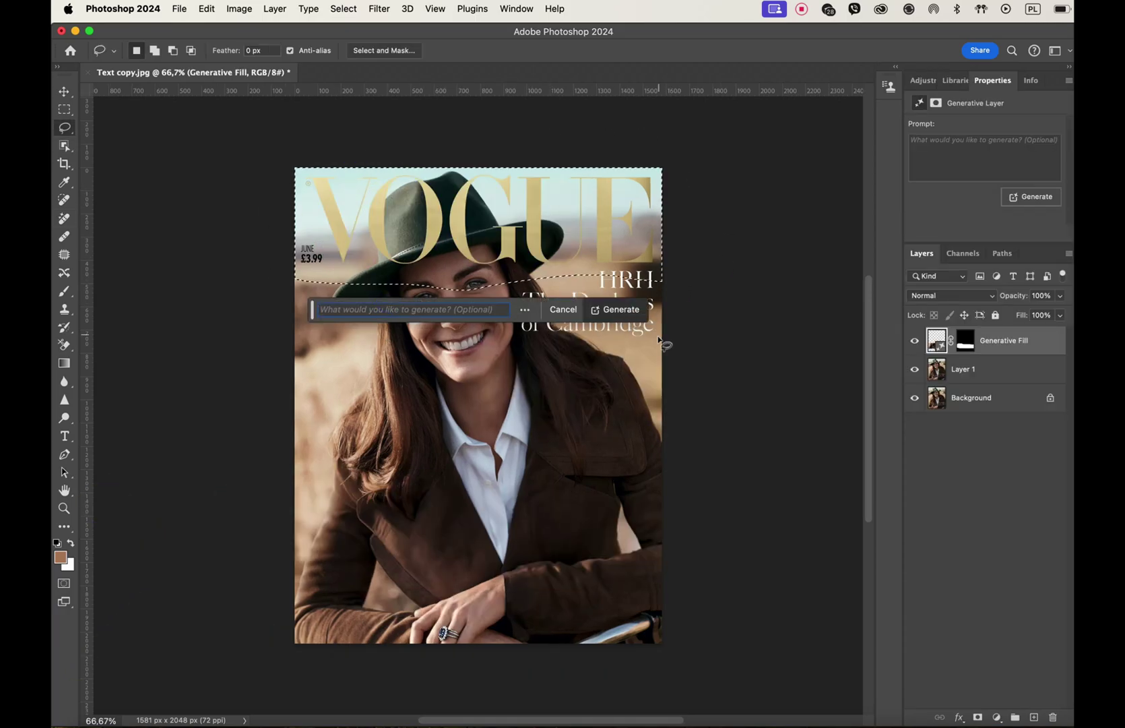
pyautogui.click(631, 313)
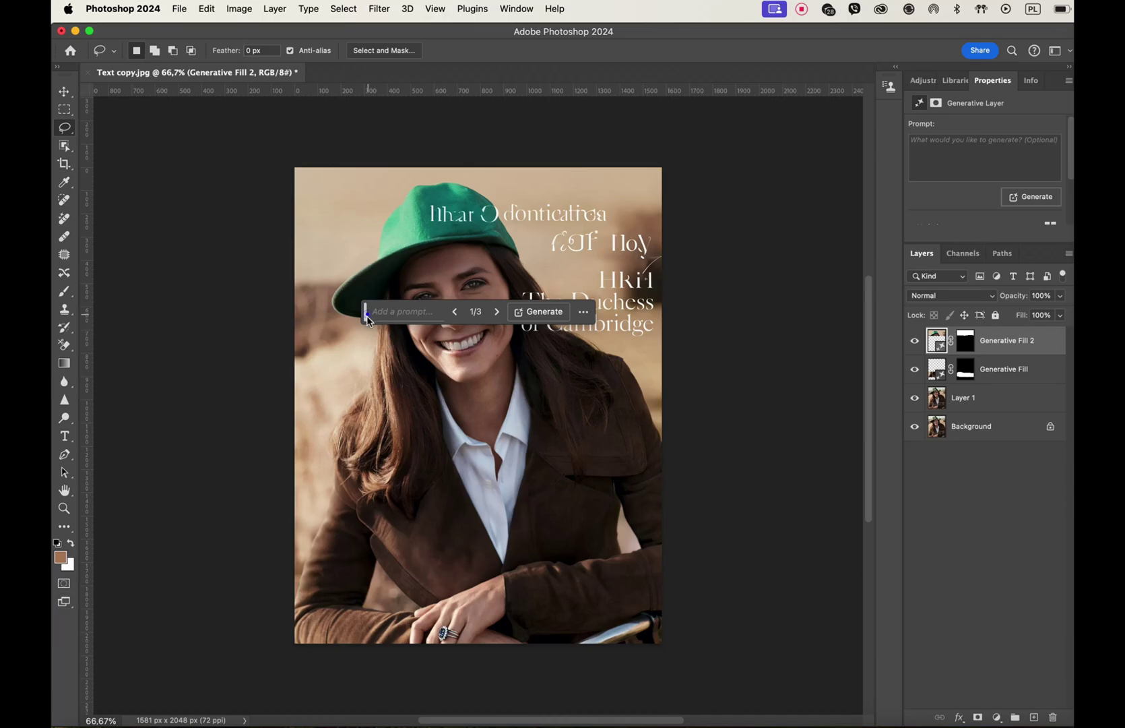
pyautogui.moveTo(368, 320); pyautogui.dragTo(345, 461)
pyautogui.moveTo(484, 203)
pyautogui.mouseDown()
pyautogui.moveTo(555, 293)
pyautogui.moveTo(492, 176)
pyautogui.mouseUp()
pyautogui.click(437, 390)
pyautogui.click(677, 394)
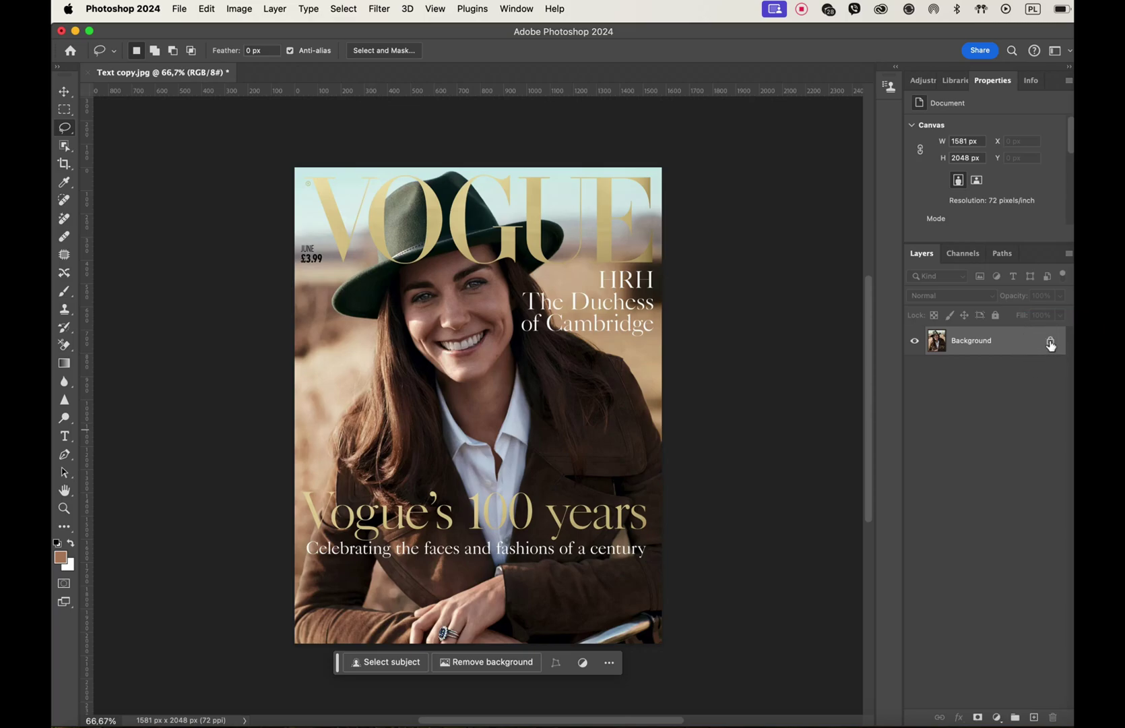
# Unlock the Background layer and convert it to a smart object
pyautogui.click(1051, 343)
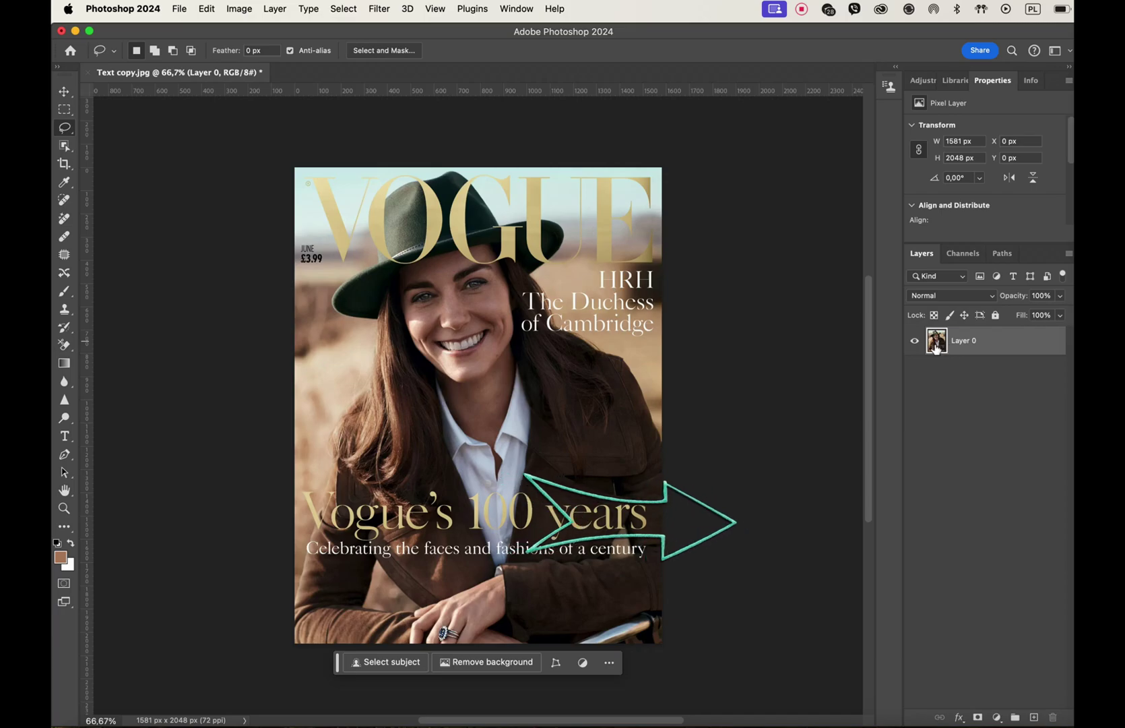
pyautogui.rightClick(936, 348)
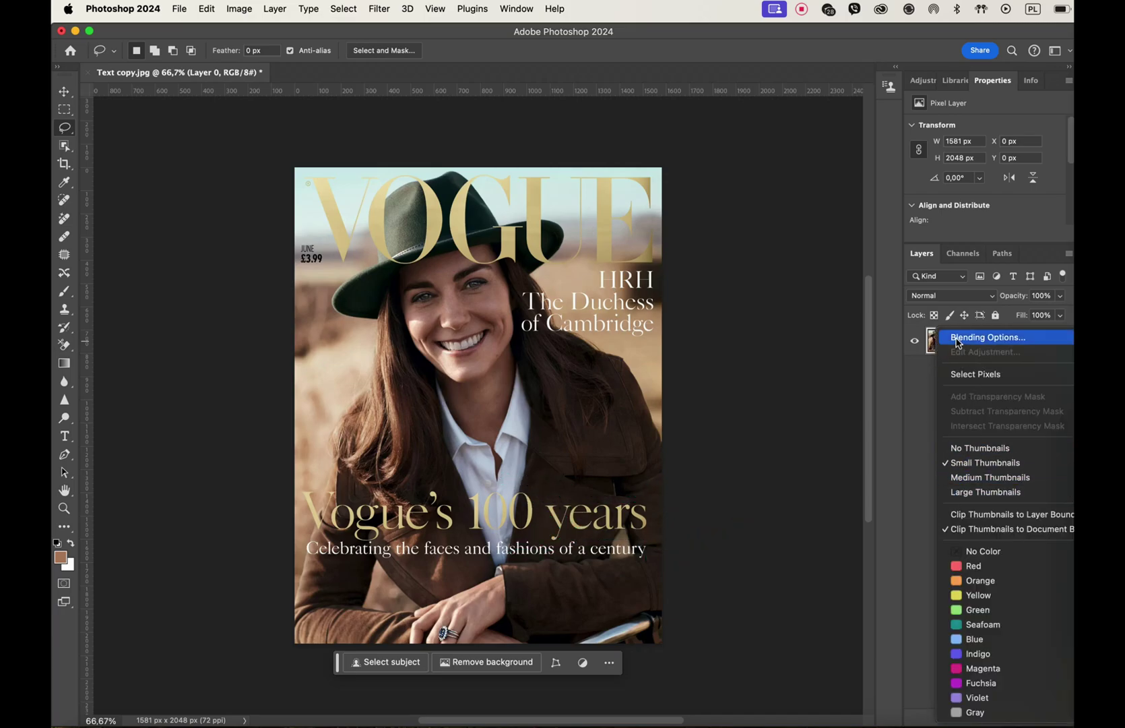
pyautogui.click(930, 368)
pyautogui.rightClick(957, 349)
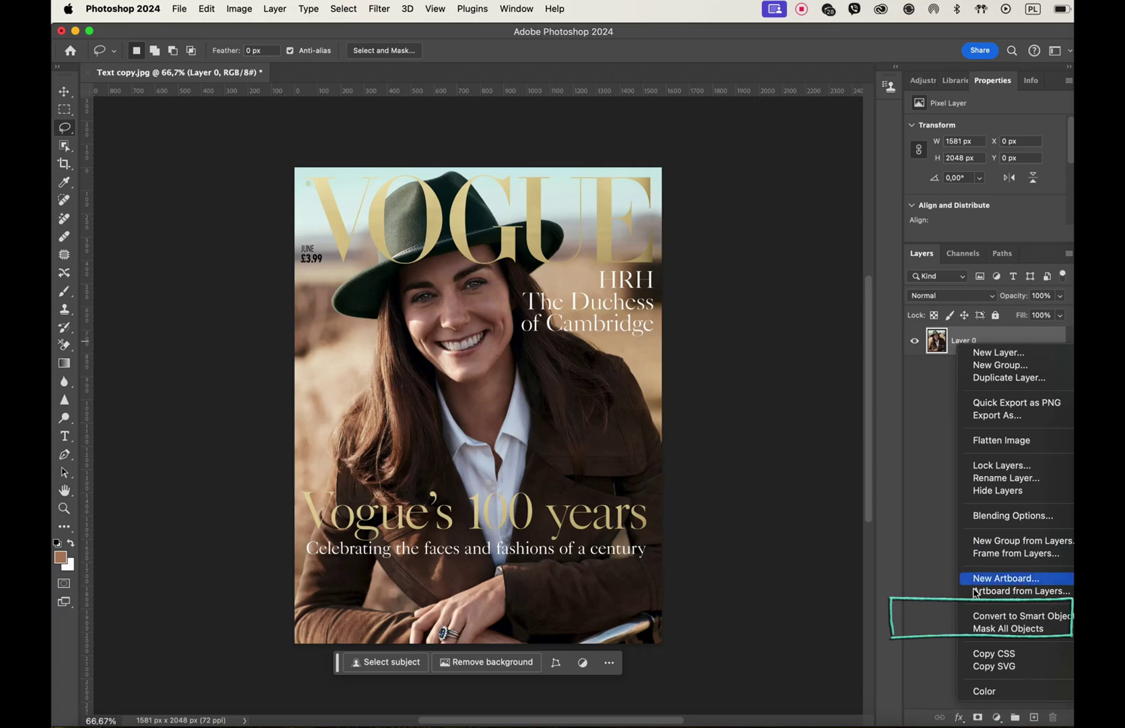
pyautogui.click(977, 615)
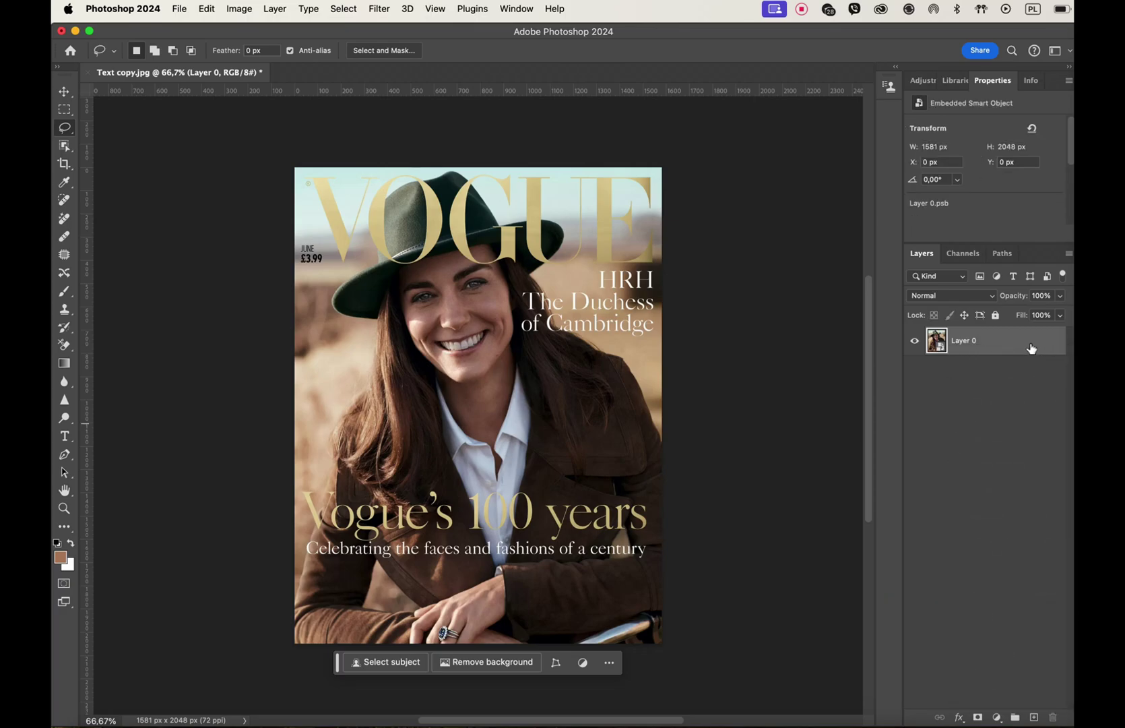
# Duplicate the smart object layer and rasterize the copy
pyautogui.moveTo(1031, 345); pyautogui.dragTo(1035, 718)
pyautogui.rightClick(973, 343)
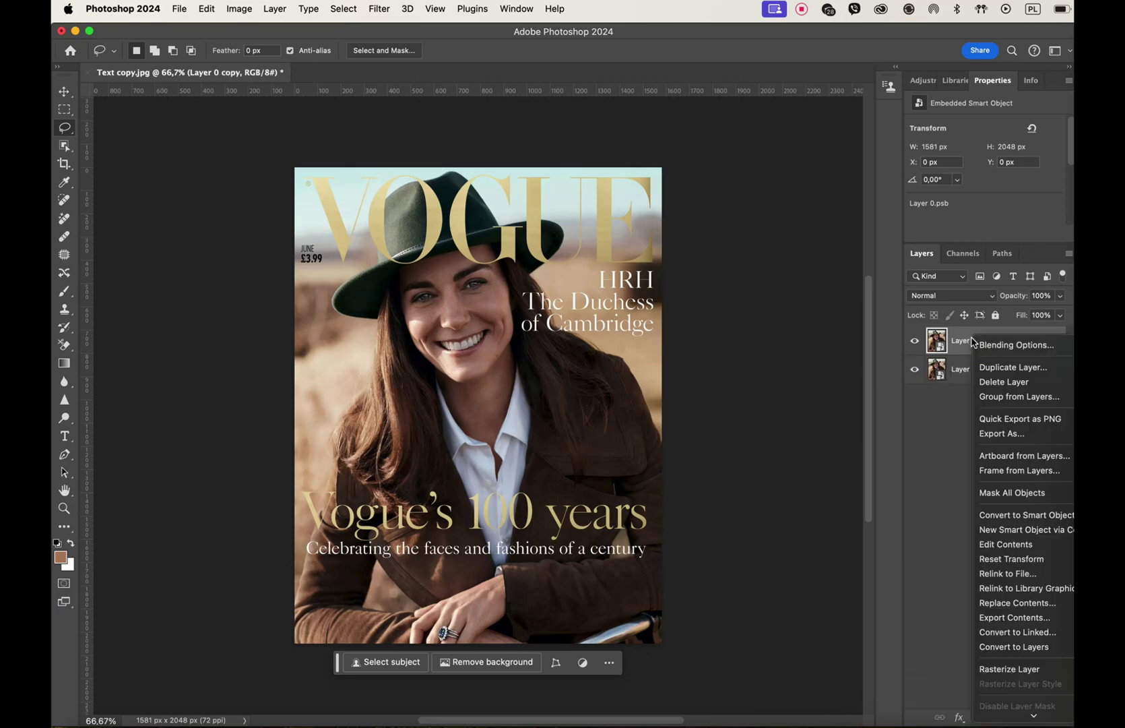
pyautogui.moveTo(1002, 717)
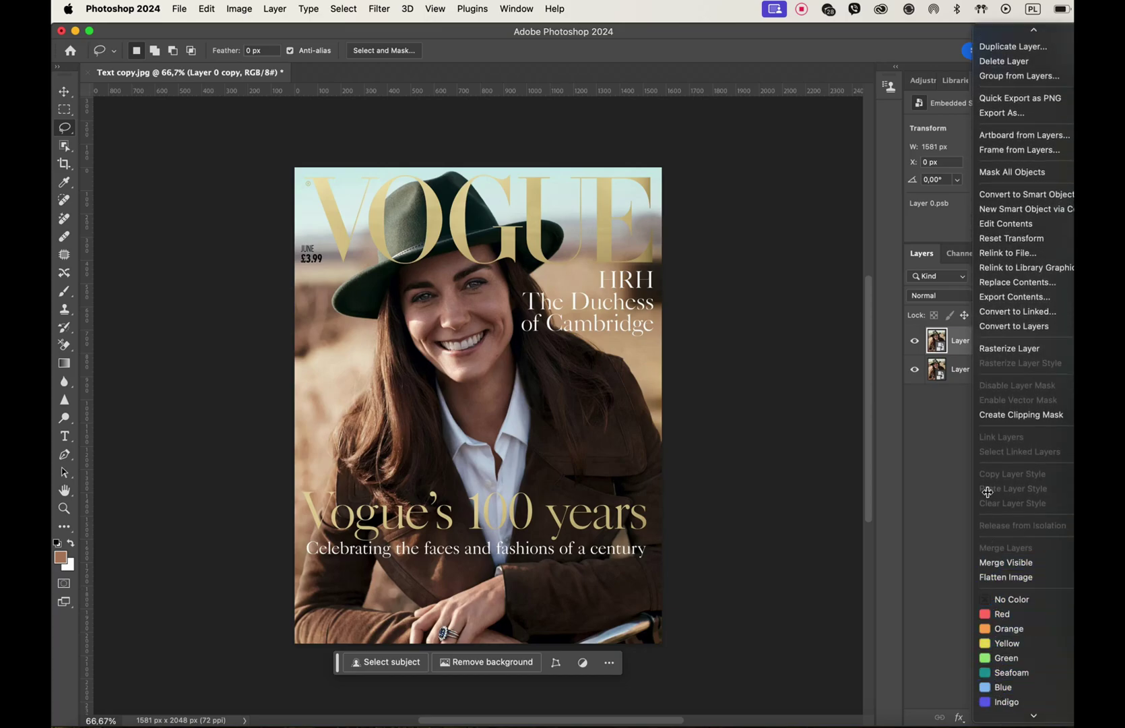
pyautogui.click(988, 349)
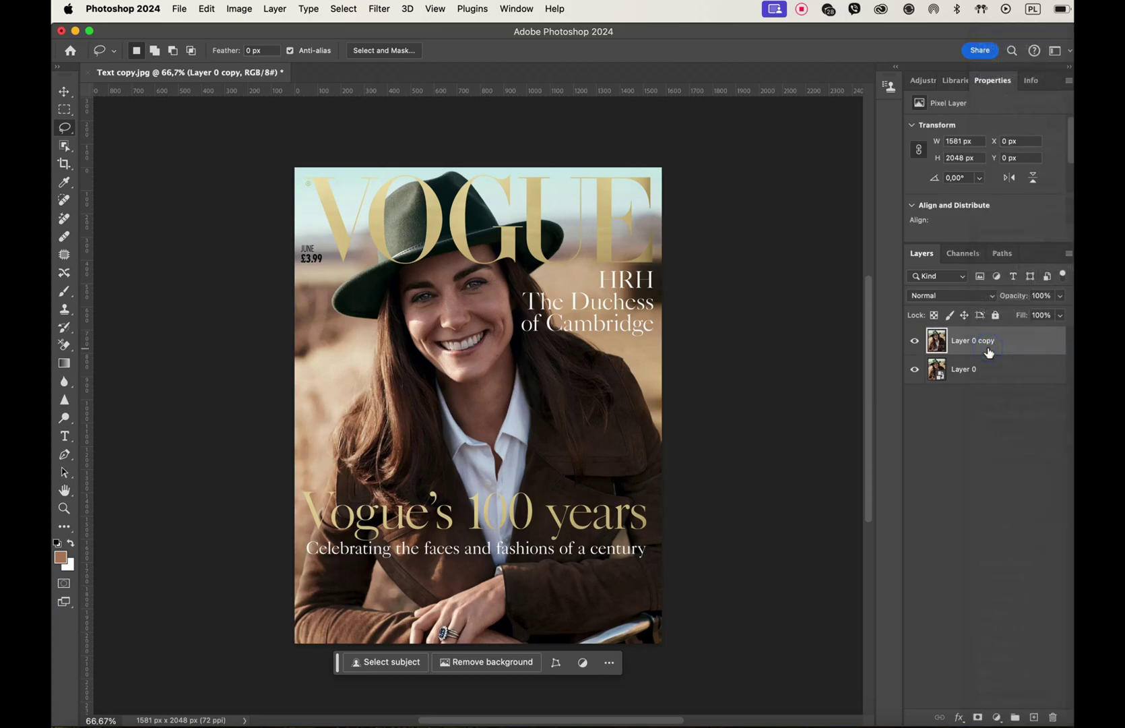
# Select the copy's Highlights with Color Range, using a Range of 171 and a Fuzziness of 0%
pyautogui.click(343, 9)
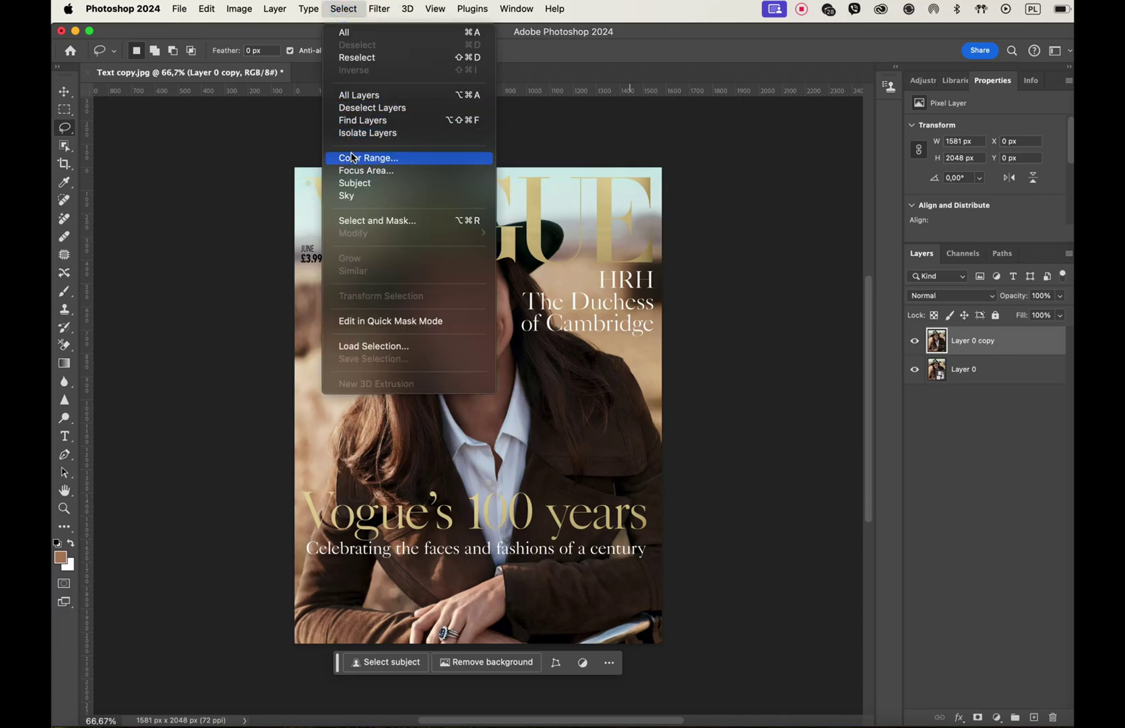
pyautogui.click(352, 157)
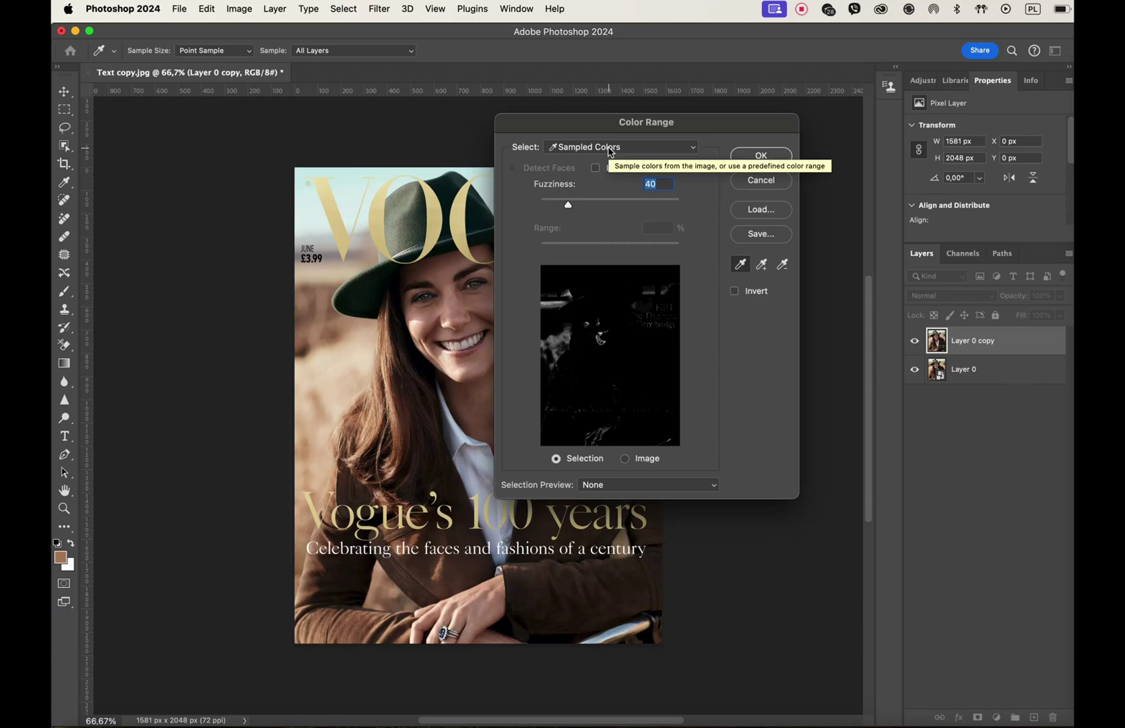
pyautogui.click(608, 151)
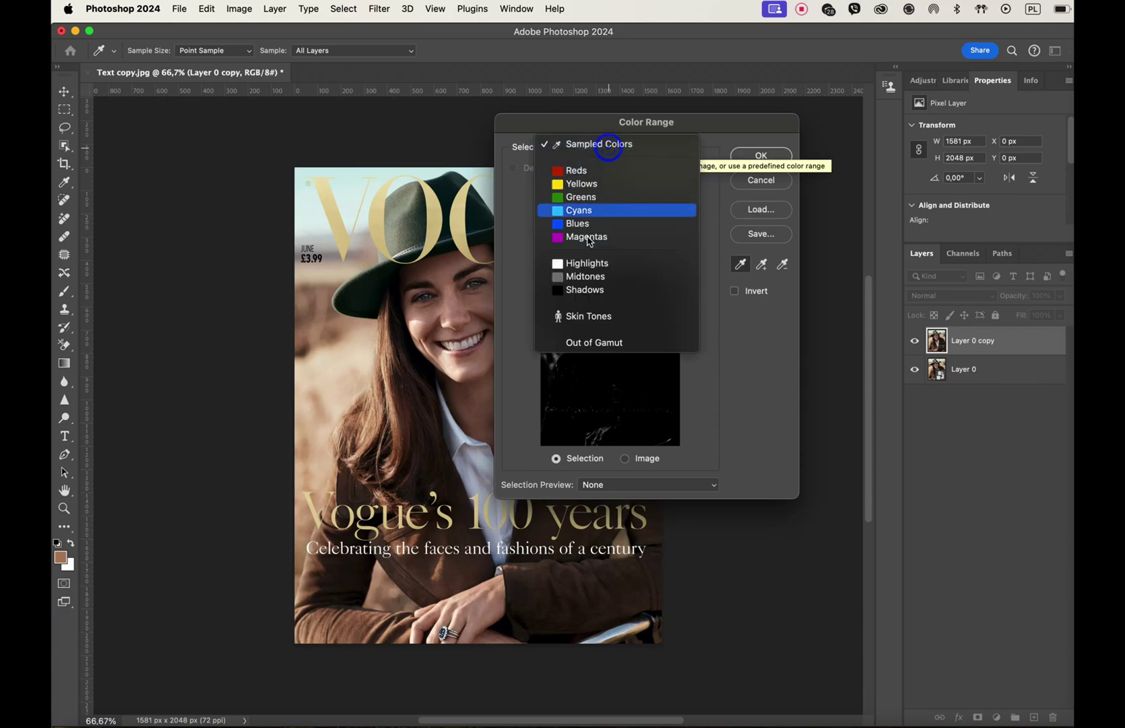
pyautogui.click(585, 266)
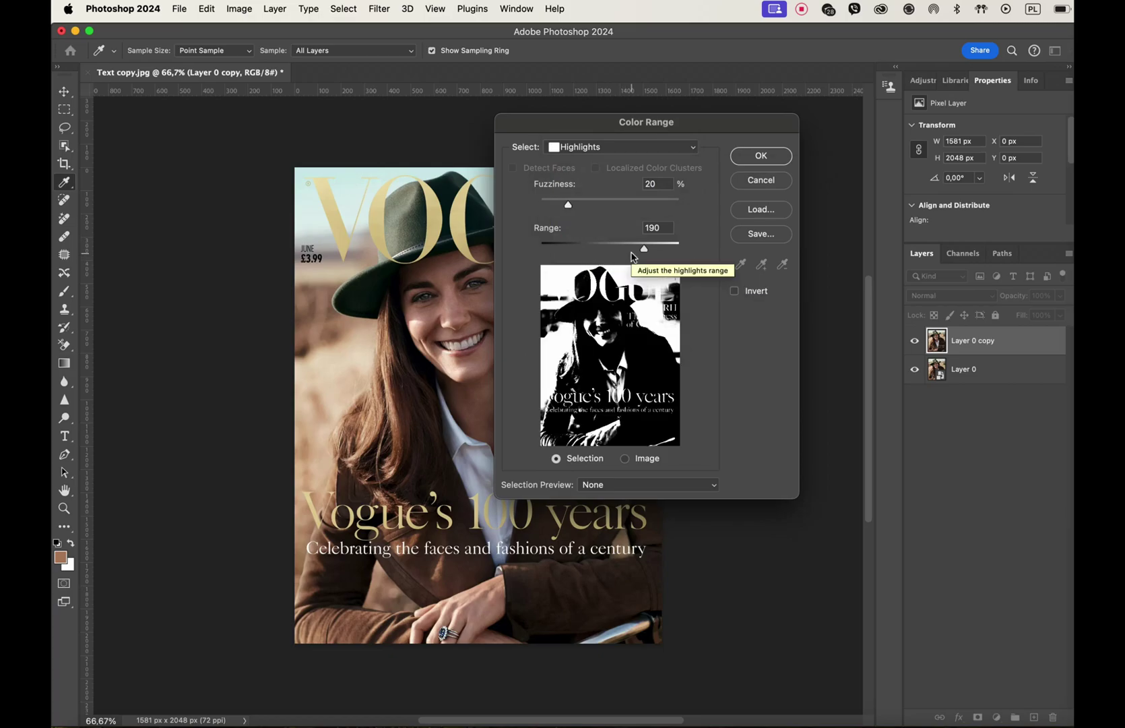
pyautogui.moveTo(645, 249)
pyautogui.mouseDown()
pyautogui.moveTo(624, 248)
pyautogui.moveTo(635, 254)
pyautogui.mouseUp()
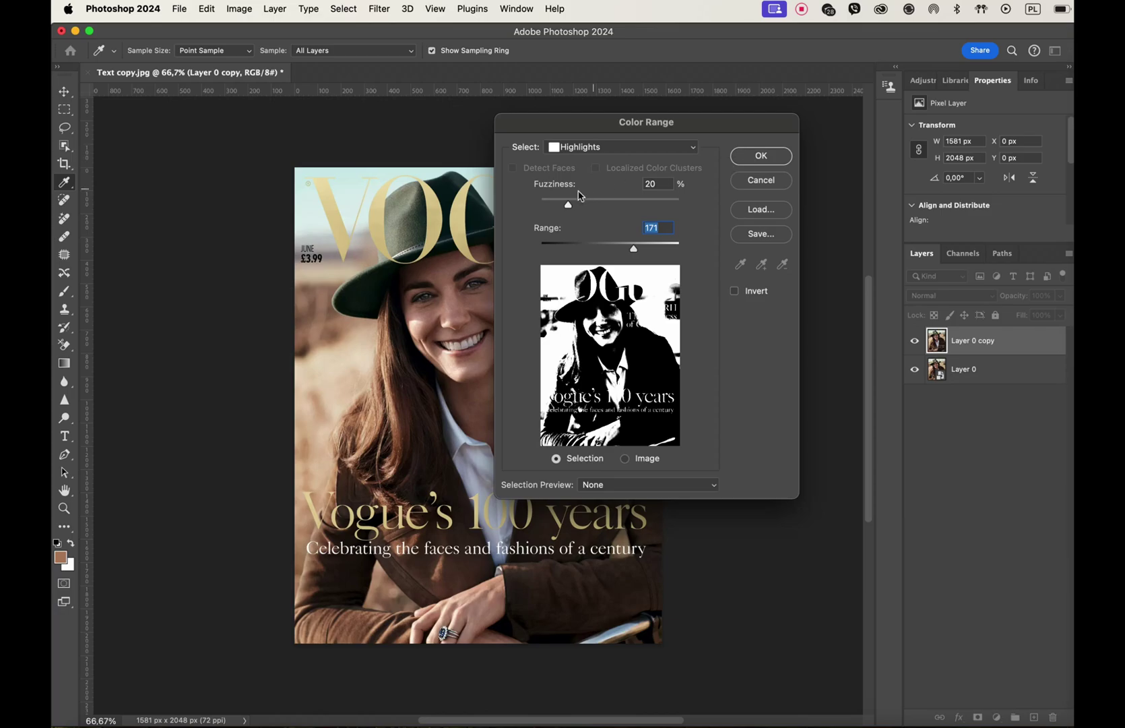
pyautogui.moveTo(570, 207); pyautogui.dragTo(538, 207)
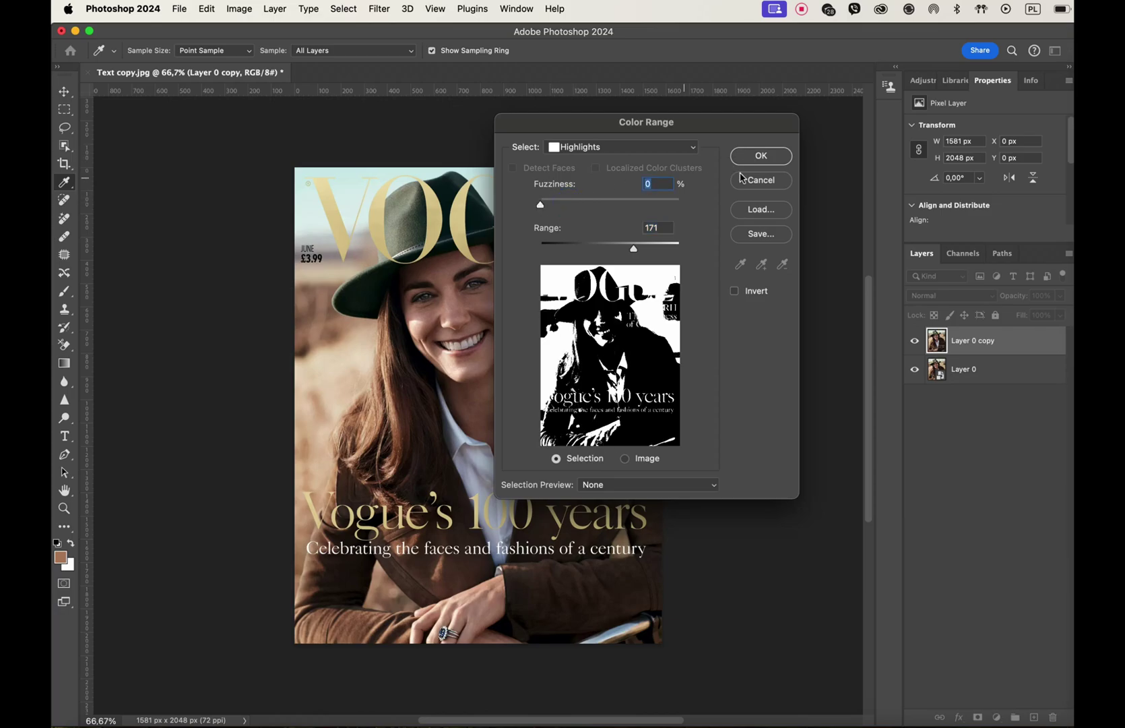
pyautogui.click(761, 156)
# Expand the highlights selection by 7 pixels
pyautogui.click(344, 8)
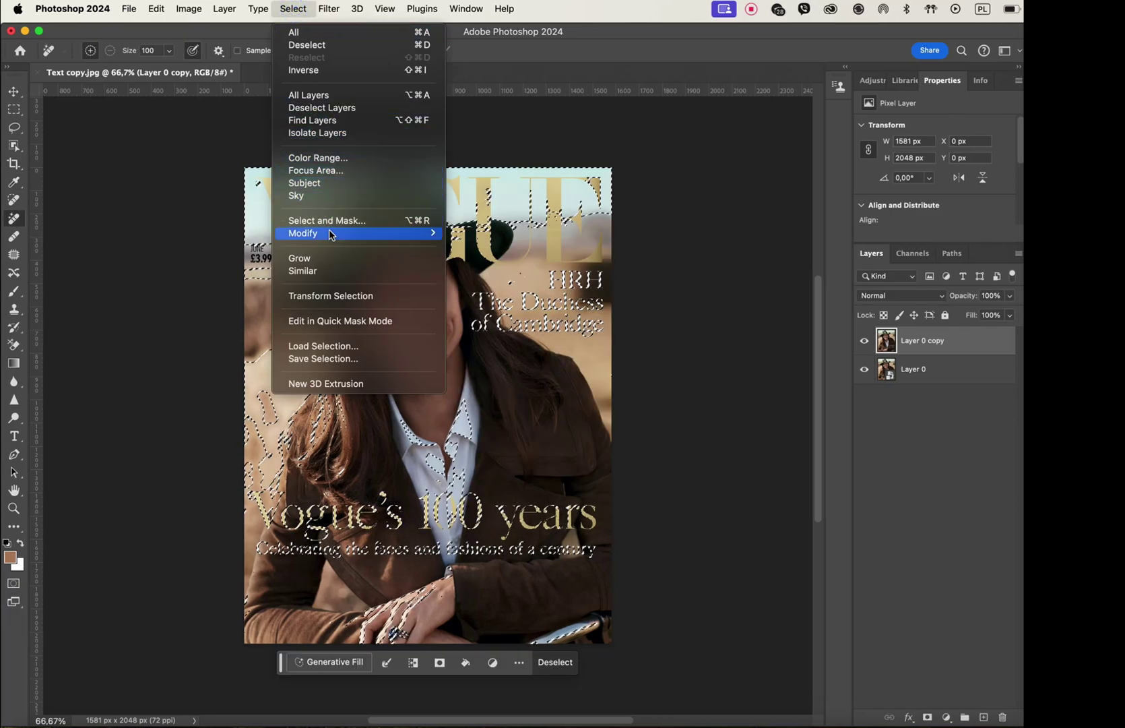
pyautogui.moveTo(431, 236)
pyautogui.click(477, 259)
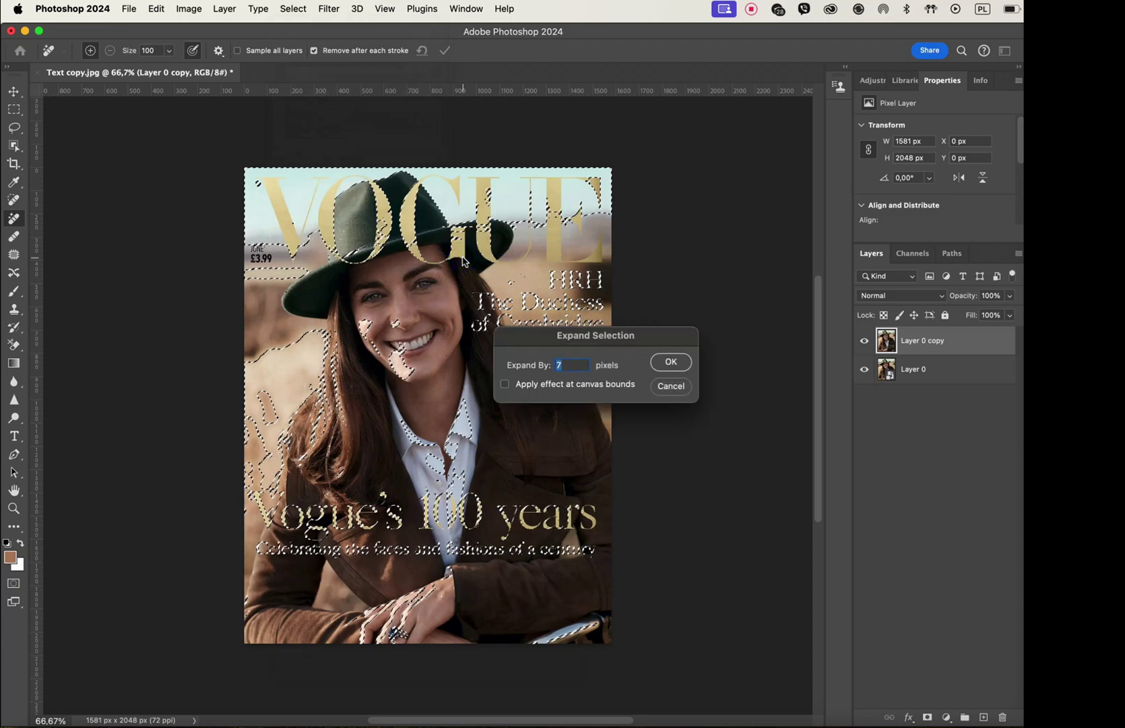
pyautogui.click(670, 362)
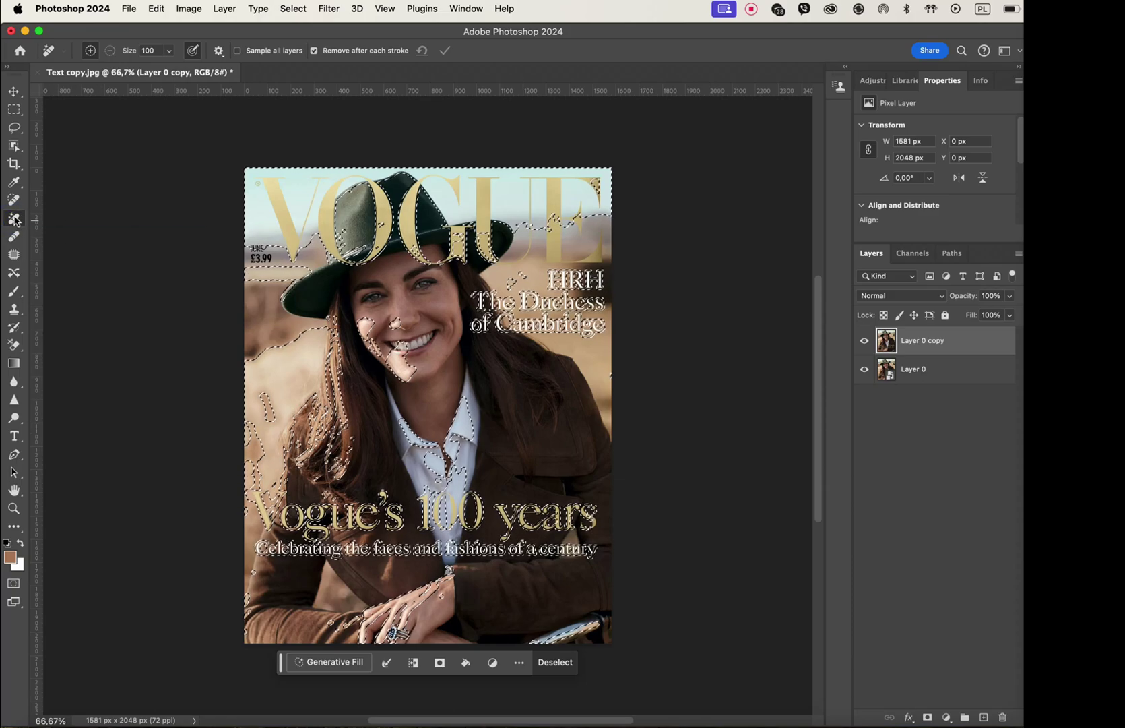
# Erase the white "Celebrating the faces and fashions of a century" line and the "HRH The Duchess of Cambridge" text with the Remove tool
pyautogui.moveTo(261, 548); pyautogui.dragTo(307, 548)
pyautogui.moveTo(428, 548); pyautogui.dragTo(532, 551)
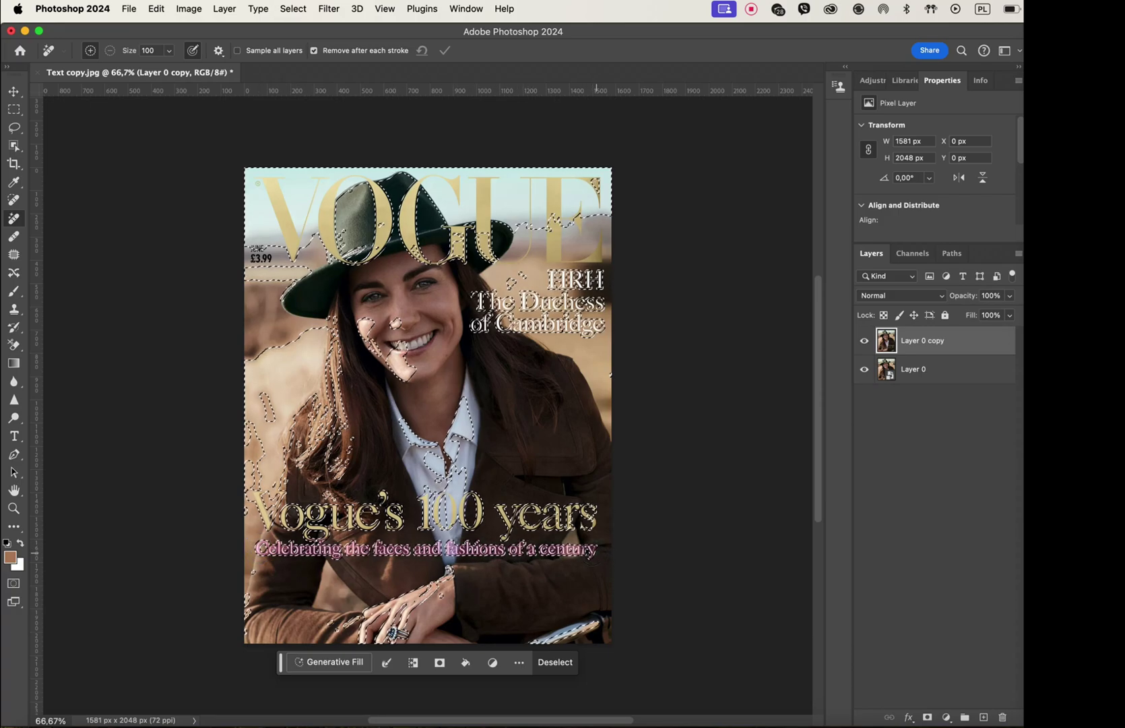
pyautogui.moveTo(585, 553); pyautogui.dragTo(580, 550)
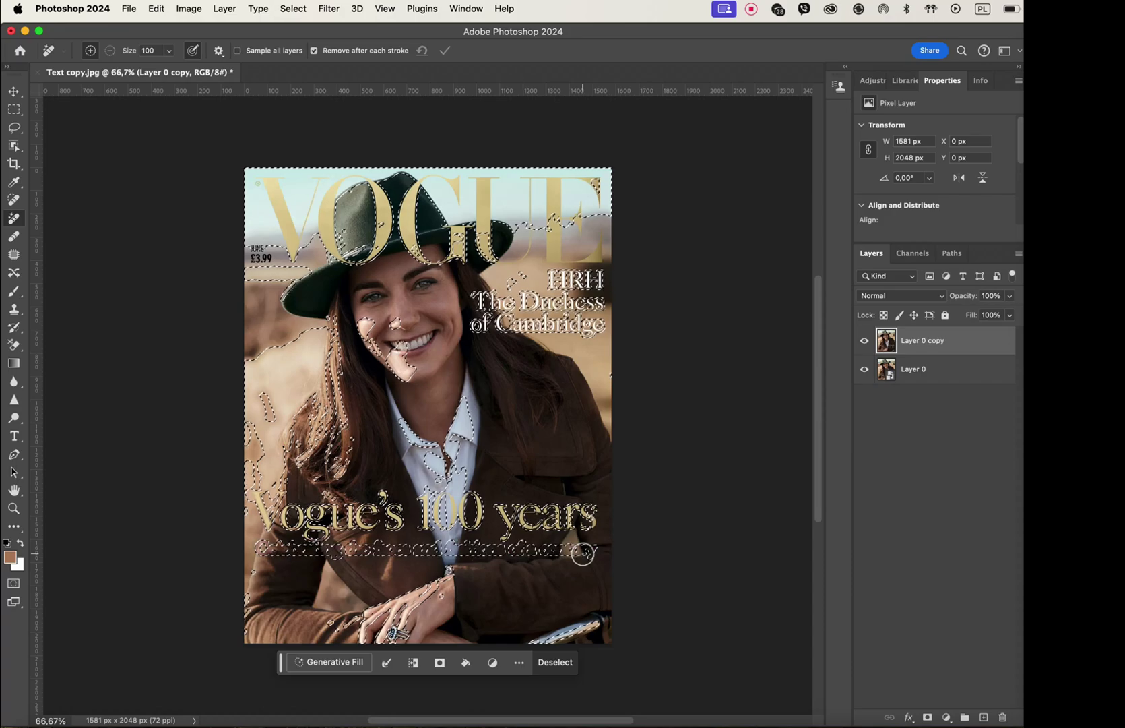
pyautogui.moveTo(481, 295)
pyautogui.mouseDown()
pyautogui.moveTo(479, 323)
pyautogui.moveTo(543, 326)
pyautogui.moveTo(596, 311)
pyautogui.moveTo(505, 298)
pyautogui.moveTo(532, 283)
pyautogui.moveTo(593, 280)
pyautogui.moveTo(549, 283)
pyautogui.moveTo(595, 312)
pyautogui.moveTo(510, 330)
pyautogui.moveTo(485, 325)
pyautogui.moveTo(489, 300)
pyautogui.moveTo(617, 313)
pyautogui.mouseUp()
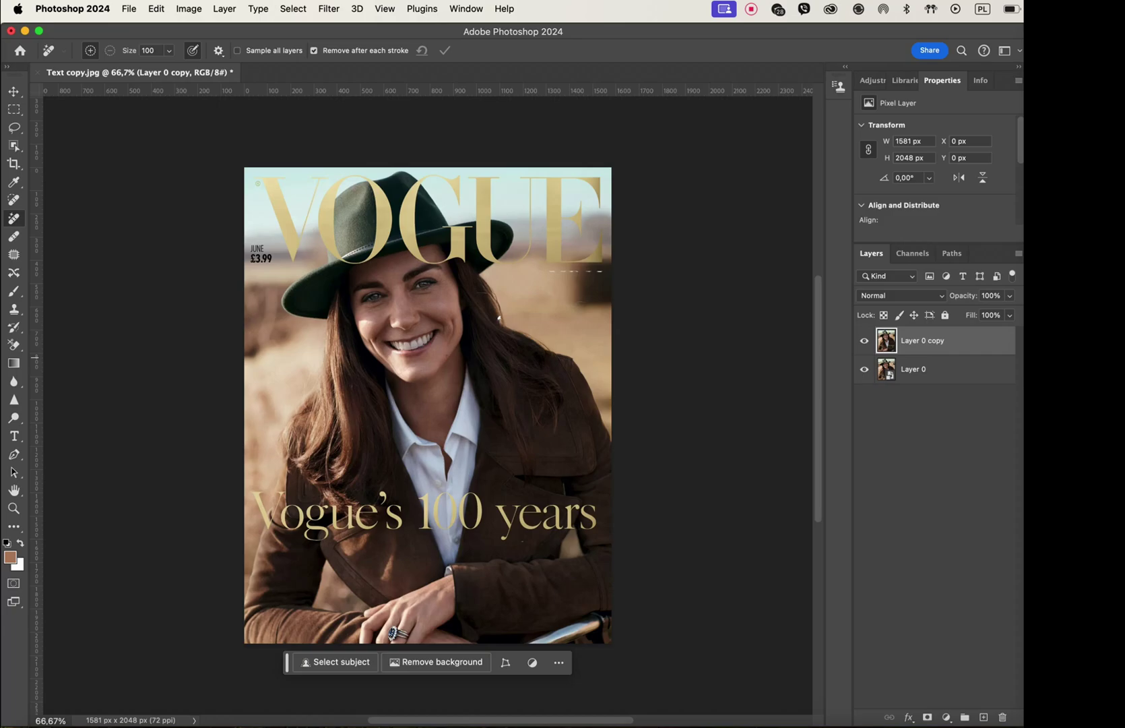
# Compare the edited copy with the original layer and remove the leftover white text fragments below the masthead and beside the hair
pyautogui.click(869, 341)
pyautogui.click(869, 341)
pyautogui.click(870, 343)
pyautogui.click(869, 342)
pyautogui.moveTo(535, 275); pyautogui.dragTo(606, 286)
pyautogui.moveTo(500, 322); pyautogui.dragTo(507, 333)
# Select the gold lettering with Color Range set to Sampled Colors, sampling the gold of the VOGUE masthead
pyautogui.click(291, 10)
pyautogui.click(312, 158)
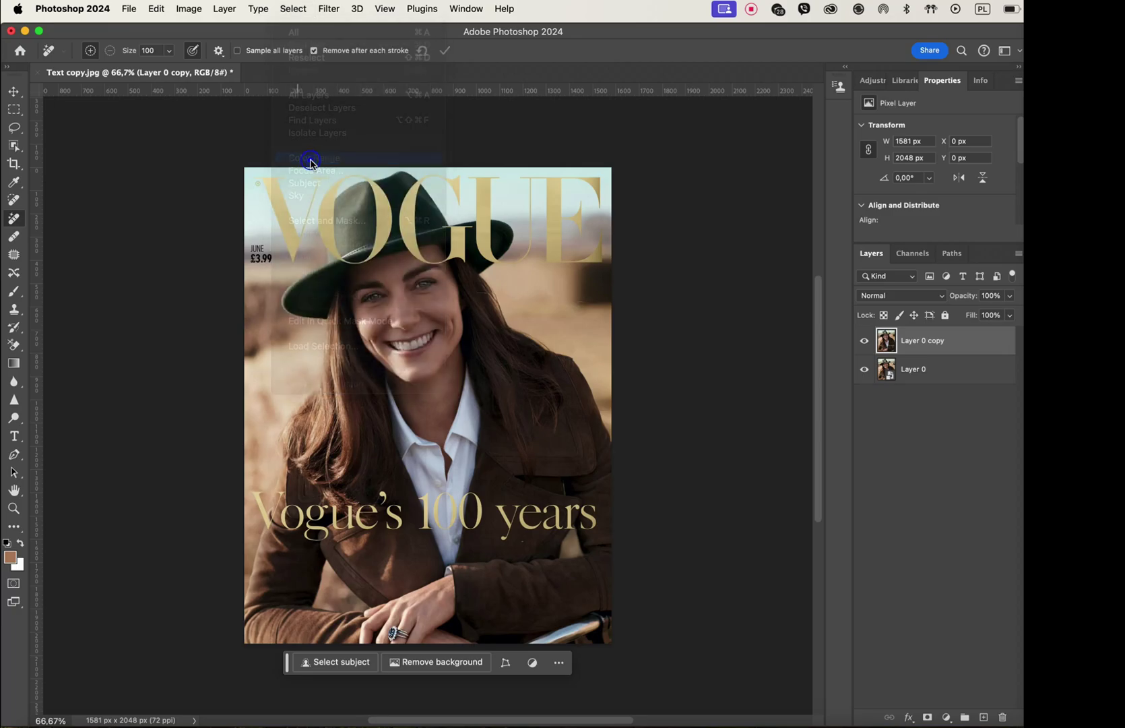
pyautogui.click(522, 155)
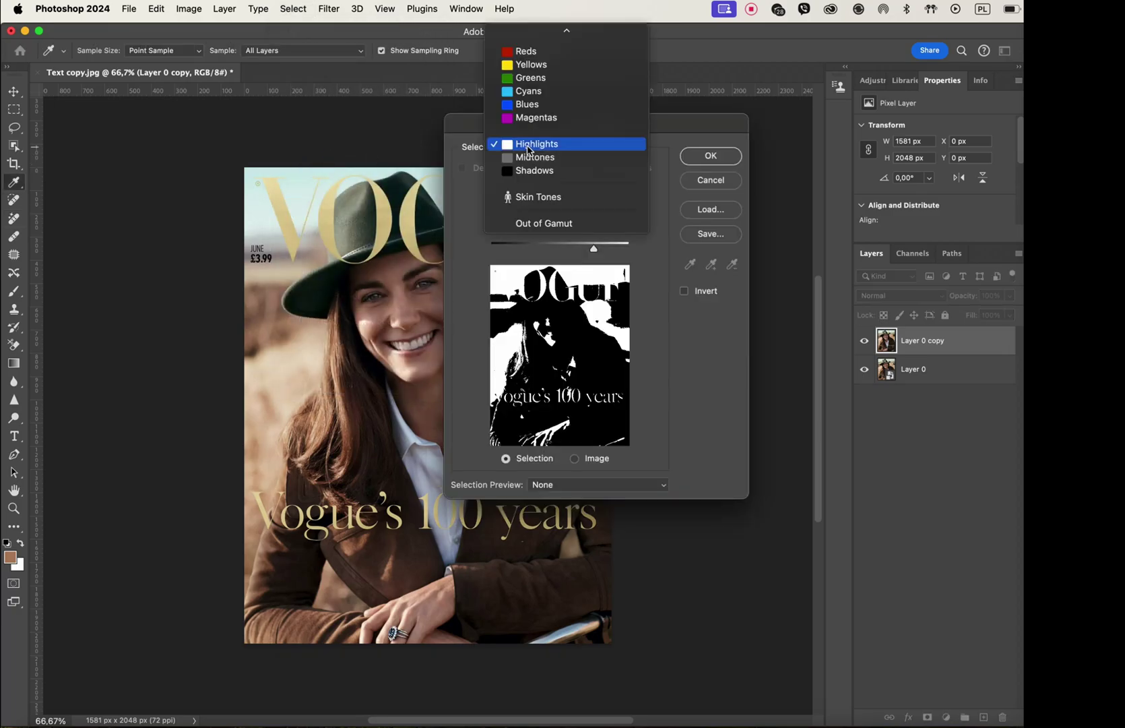
pyautogui.click(537, 42)
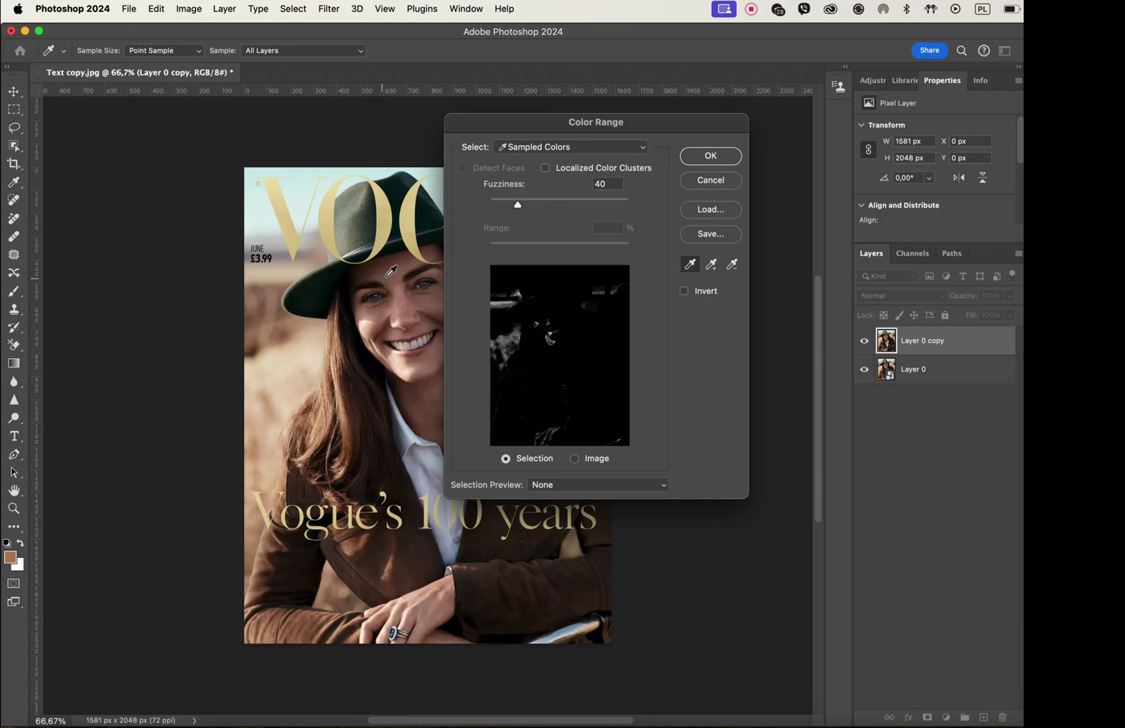
pyautogui.click(390, 223)
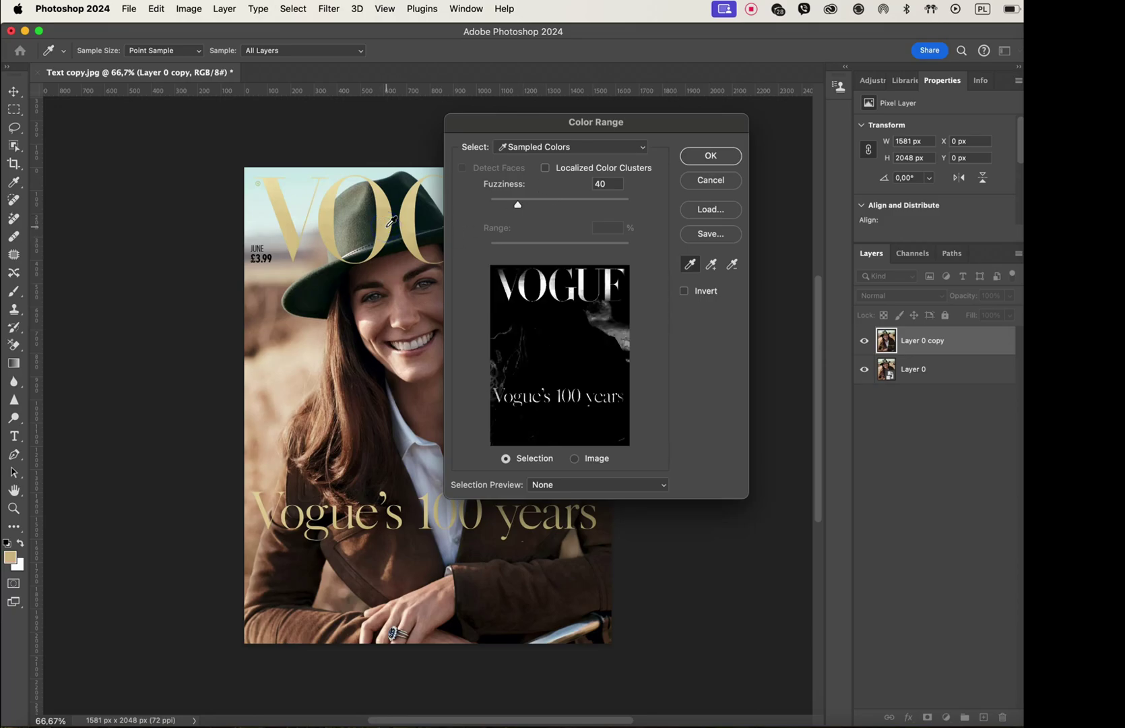
pyautogui.click(737, 156)
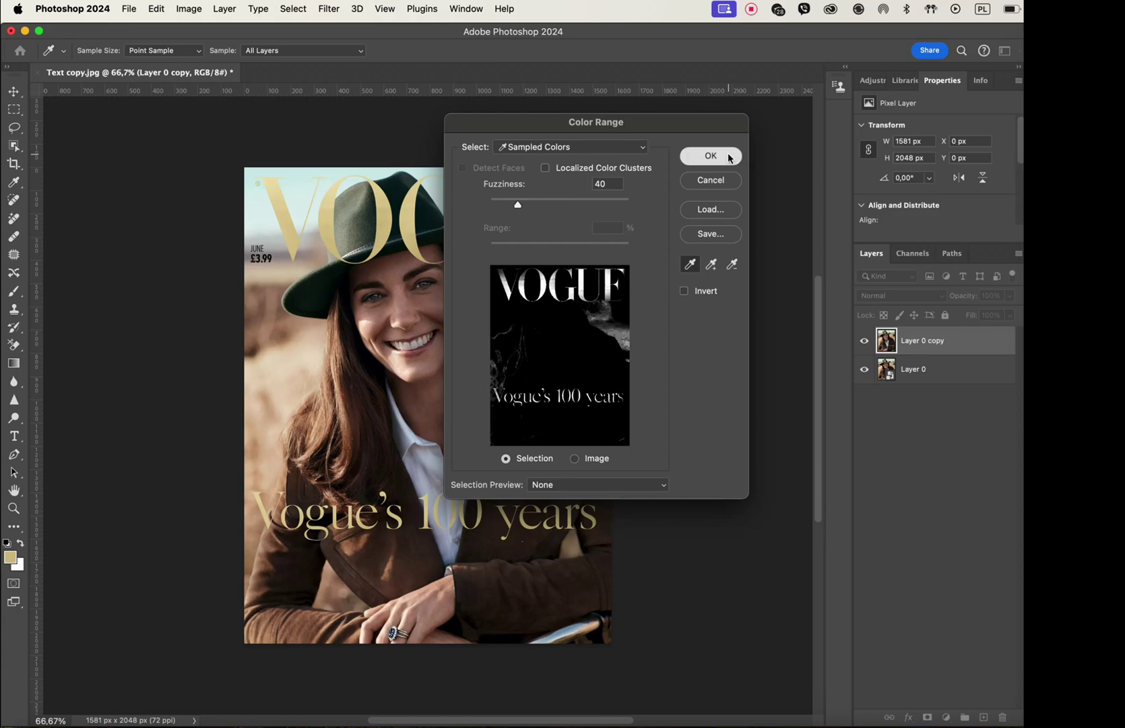
# Expand the gold lettering selection by 7 pixels
pyautogui.click(294, 9)
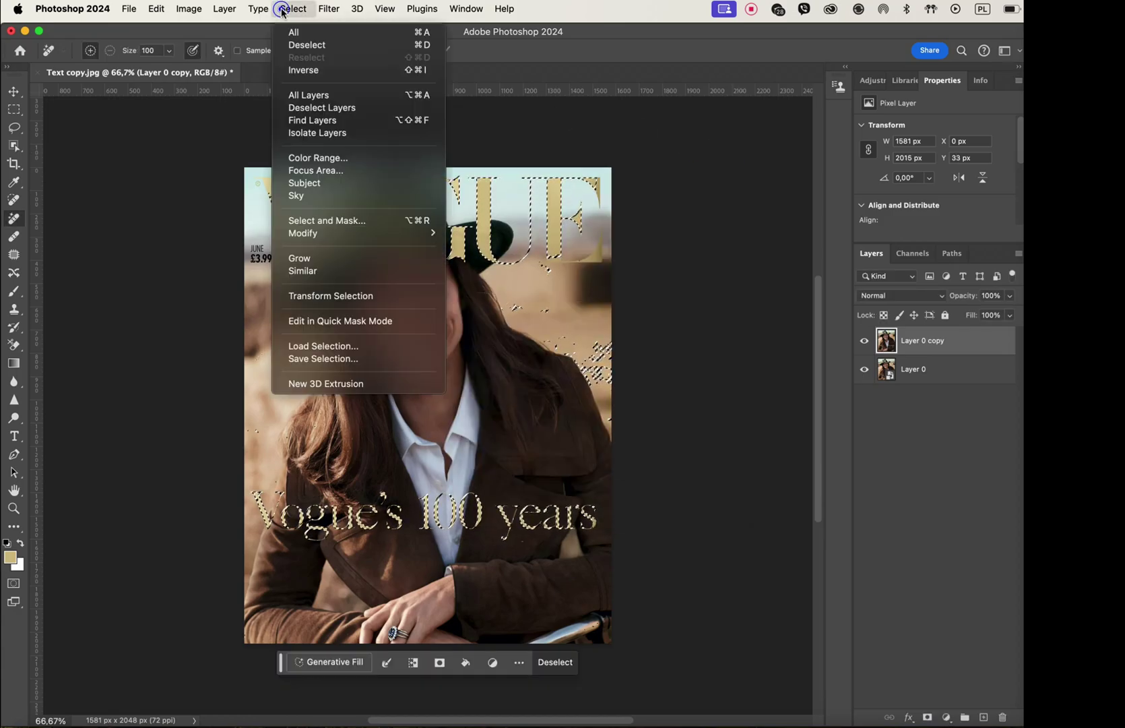
pyautogui.moveTo(396, 233)
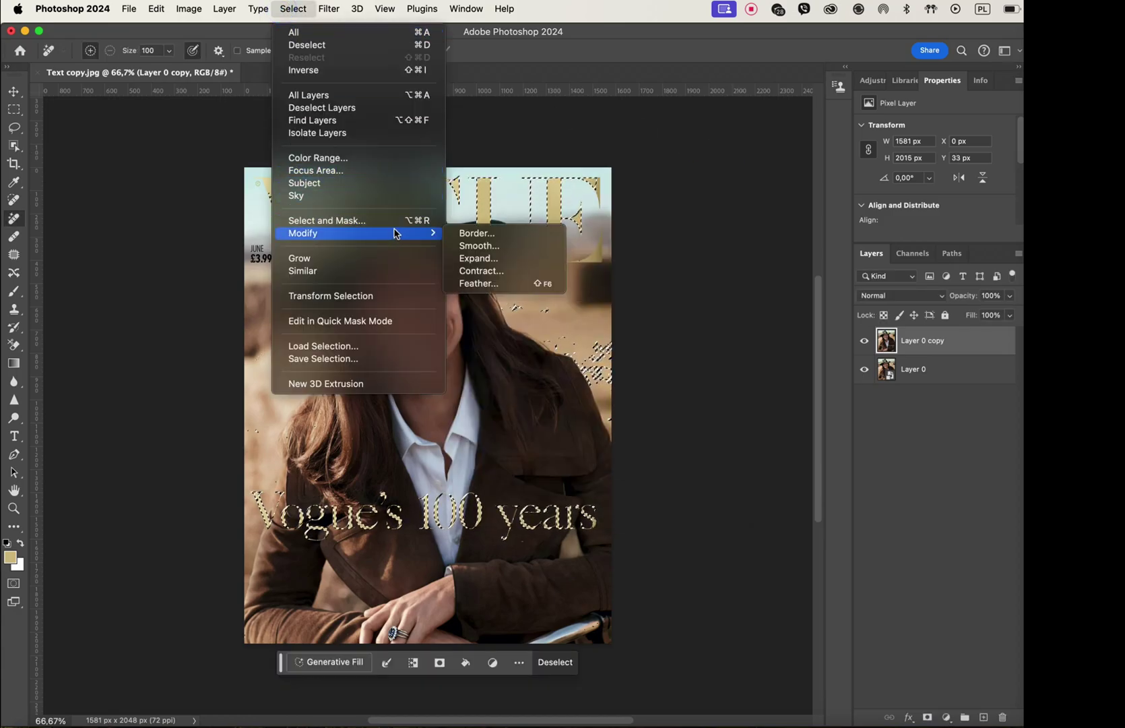
pyautogui.click(480, 258)
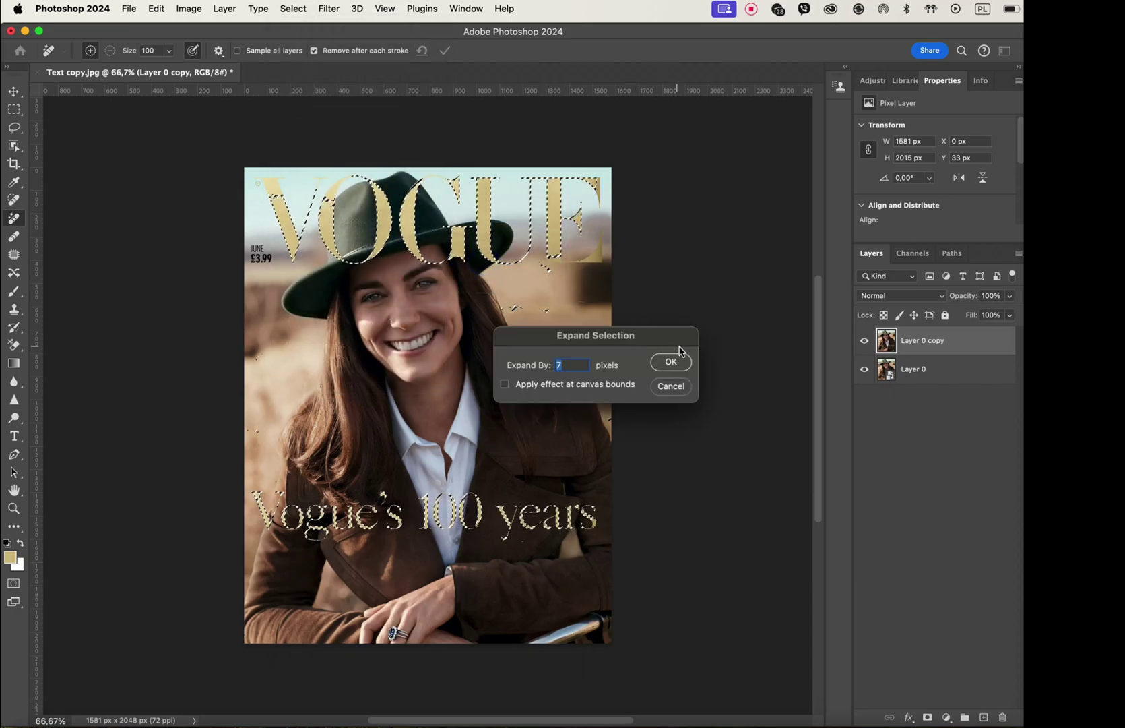
pyautogui.click(671, 362)
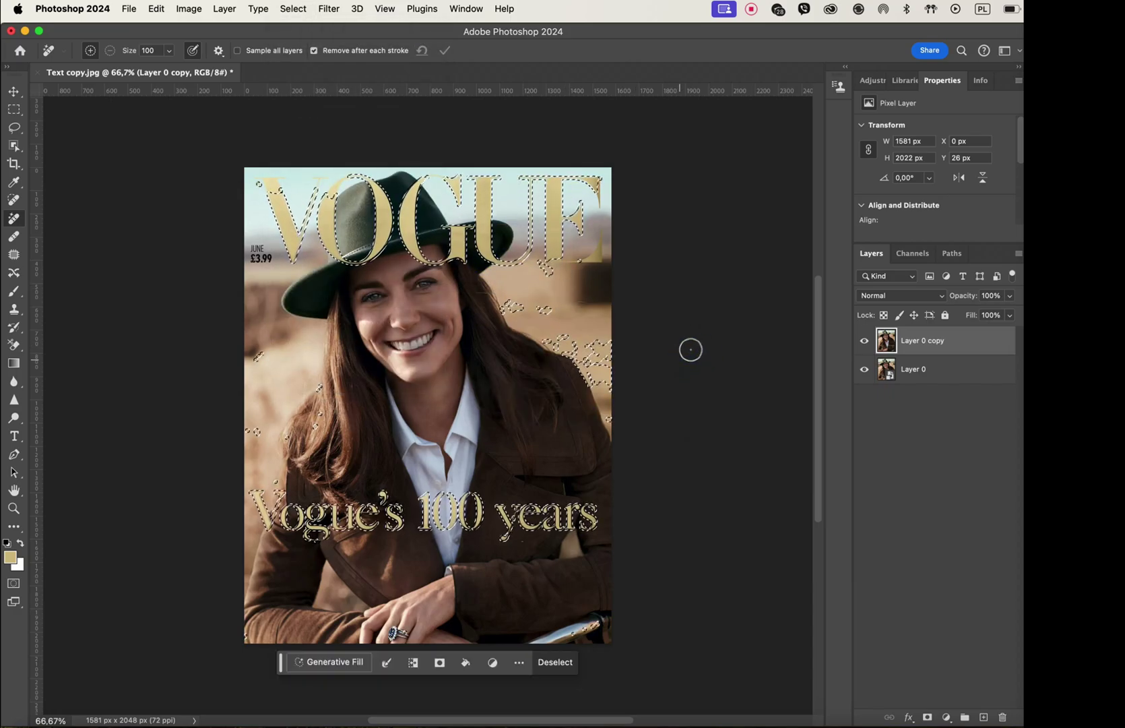
# Erase the gold VOGUE masthead and the "Vogue's 100 years" headline with the Remove tool, and clear the selection
pyautogui.moveTo(277, 189)
pyautogui.mouseDown()
pyautogui.moveTo(295, 253)
pyautogui.moveTo(314, 185)
pyautogui.moveTo(329, 232)
pyautogui.moveTo(349, 183)
pyautogui.mouseUp()
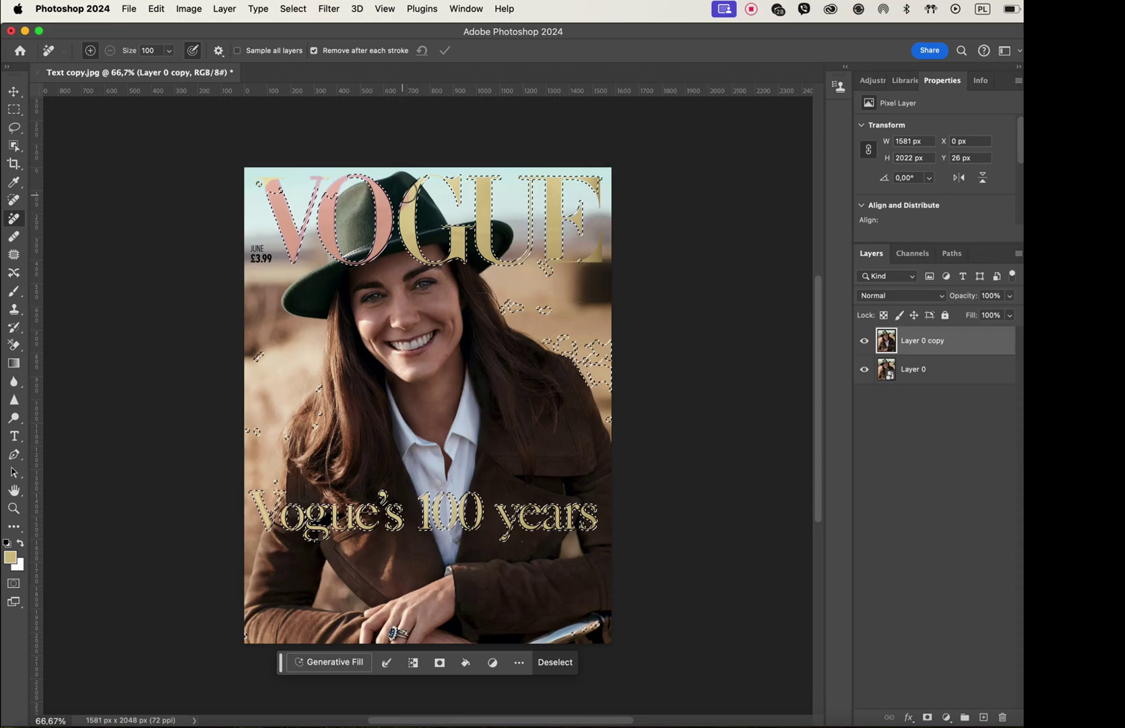
pyautogui.moveTo(416, 176)
pyautogui.mouseDown()
pyautogui.moveTo(412, 246)
pyautogui.moveTo(441, 257)
pyautogui.moveTo(461, 238)
pyautogui.moveTo(462, 194)
pyautogui.mouseUp()
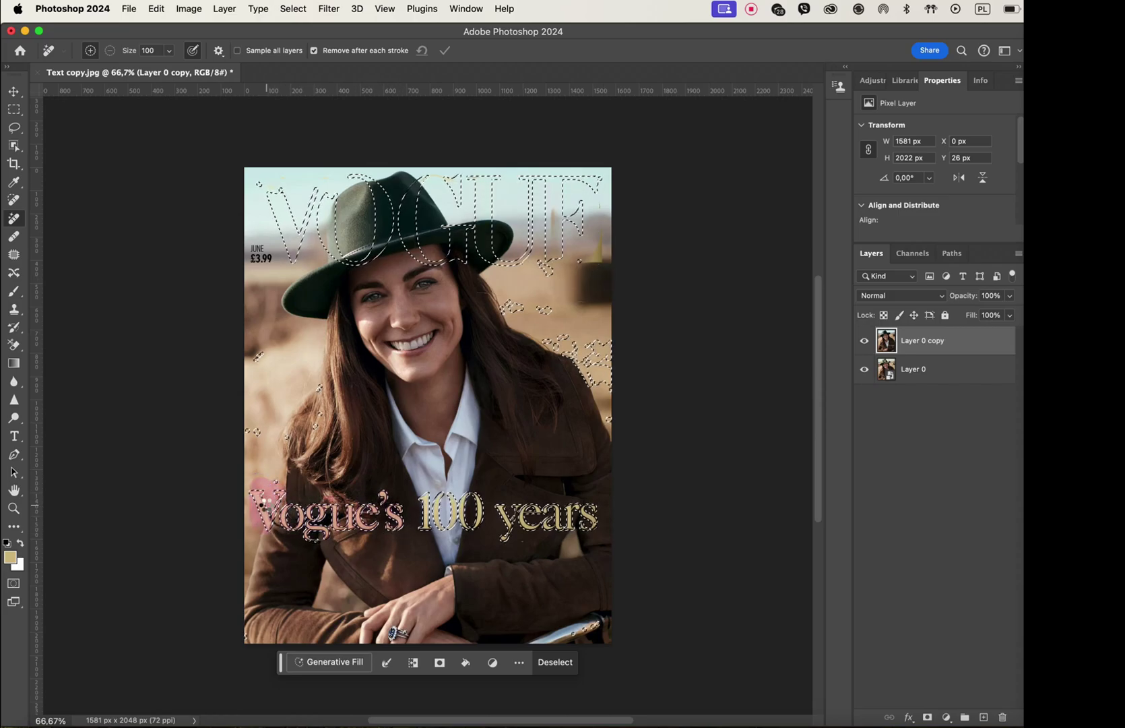
pyautogui.moveTo(424, 505)
pyautogui.mouseDown()
pyautogui.moveTo(460, 528)
pyautogui.moveTo(479, 494)
pyautogui.moveTo(544, 508)
pyautogui.moveTo(546, 531)
pyautogui.moveTo(612, 511)
pyautogui.mouseUp()
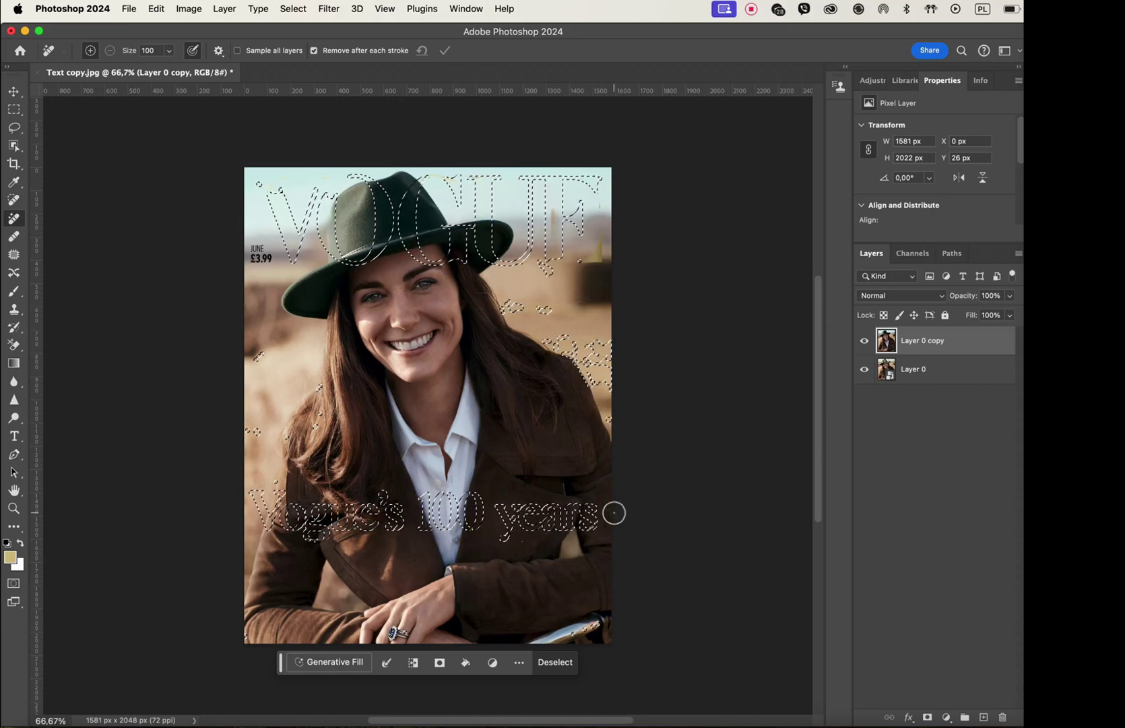
pyautogui.press('super+d')
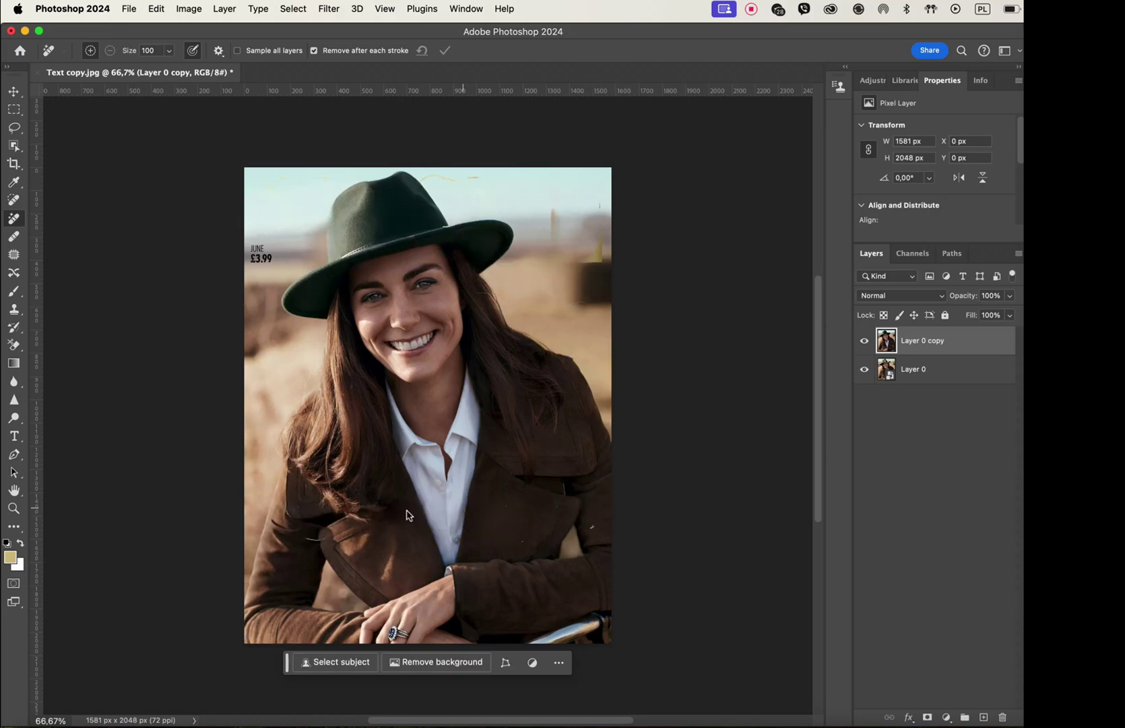
# Remove the leftover text marks on the coat and in the sky beside the hat, plus the black "JUNE £3.99" text
pyautogui.scroll(-2, 461, 516)
pyautogui.click(316, 509)
pyautogui.click(591, 498)
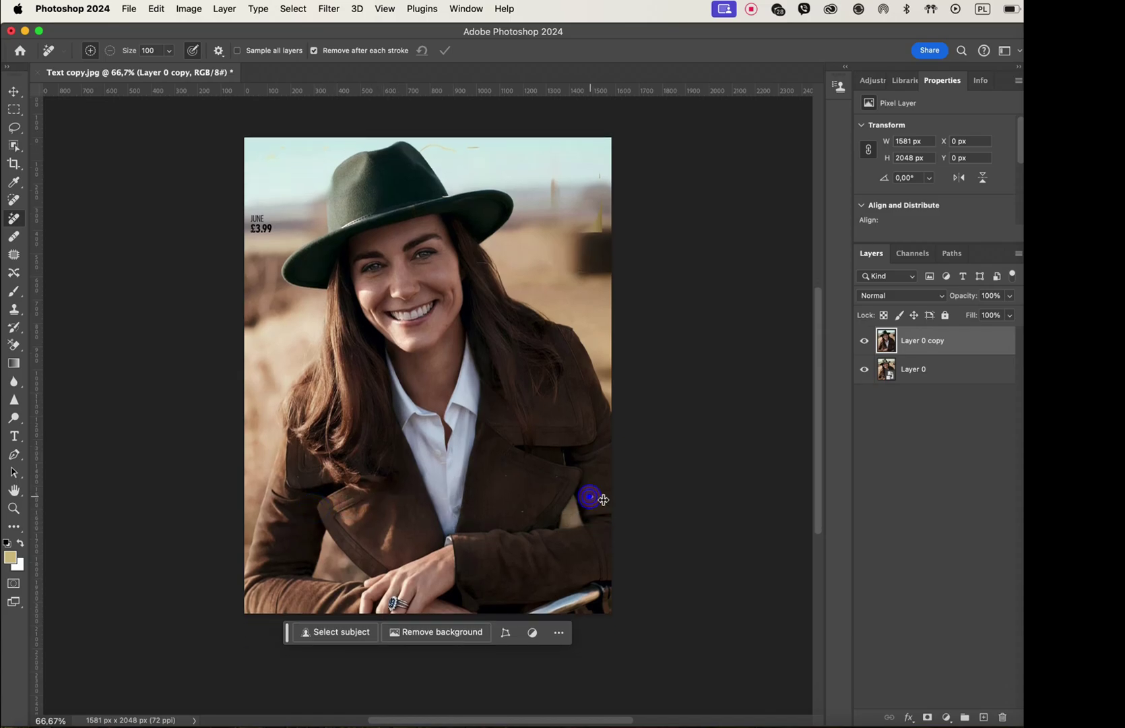
pyautogui.moveTo(560, 163)
pyautogui.mouseDown()
pyautogui.moveTo(570, 219)
pyautogui.moveTo(588, 228)
pyautogui.moveTo(599, 217)
pyautogui.moveTo(599, 168)
pyautogui.mouseUp()
pyautogui.moveTo(273, 217)
pyautogui.mouseDown()
pyautogui.moveTo(269, 208)
pyautogui.moveTo(260, 228)
pyautogui.mouseUp()
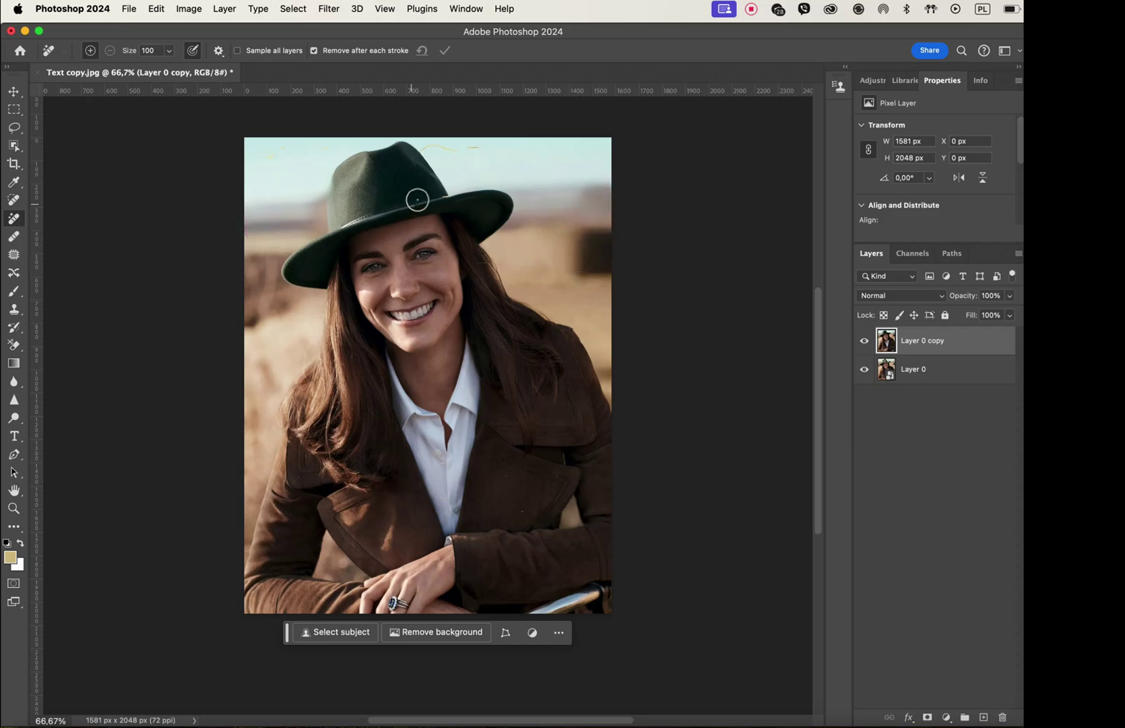
# Reduce the Remove tool brush size to 45 and clean up the thin gold remnants in the sky beside the hat crown and the spots on the hat
pyautogui.press('[')
pyautogui.click(445, 195)
pyautogui.moveTo(489, 148); pyautogui.dragTo(429, 147)
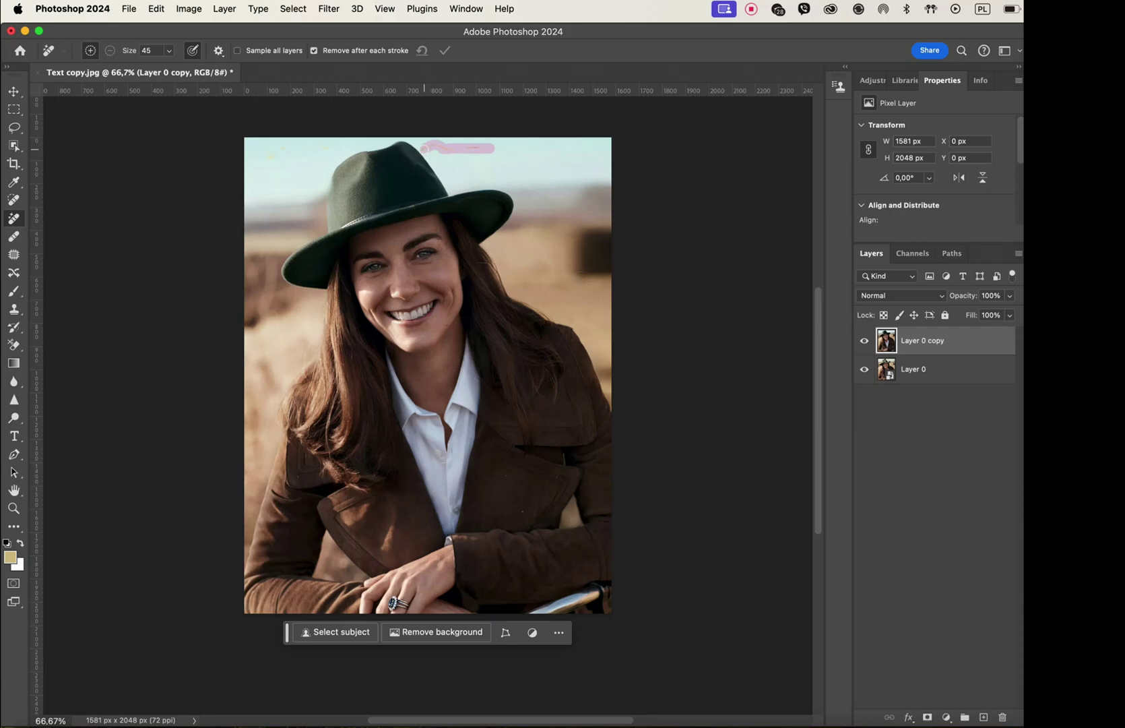
pyautogui.moveTo(400, 205); pyautogui.dragTo(401, 205)
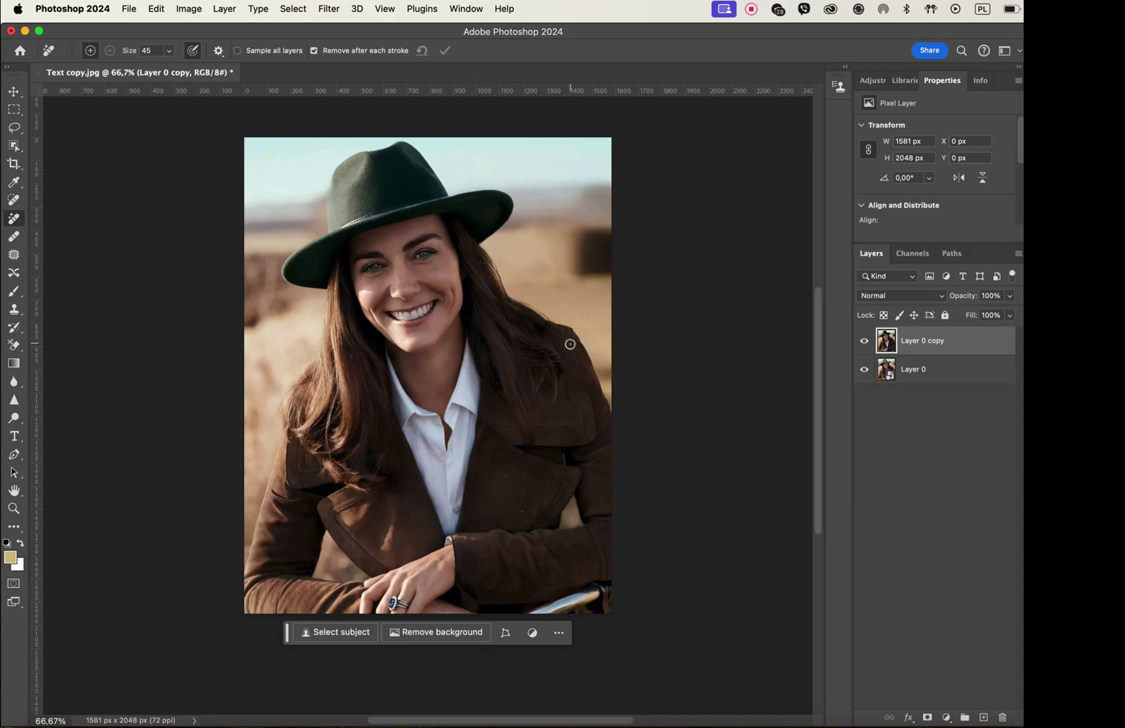
# Remove the small remaining specks on the coat around the lapel below the hair
pyautogui.scroll(-3, 569, 481)
pyautogui.hscroll(2, 522, 472)
pyautogui.moveTo(502, 435); pyautogui.dragTo(502, 436)
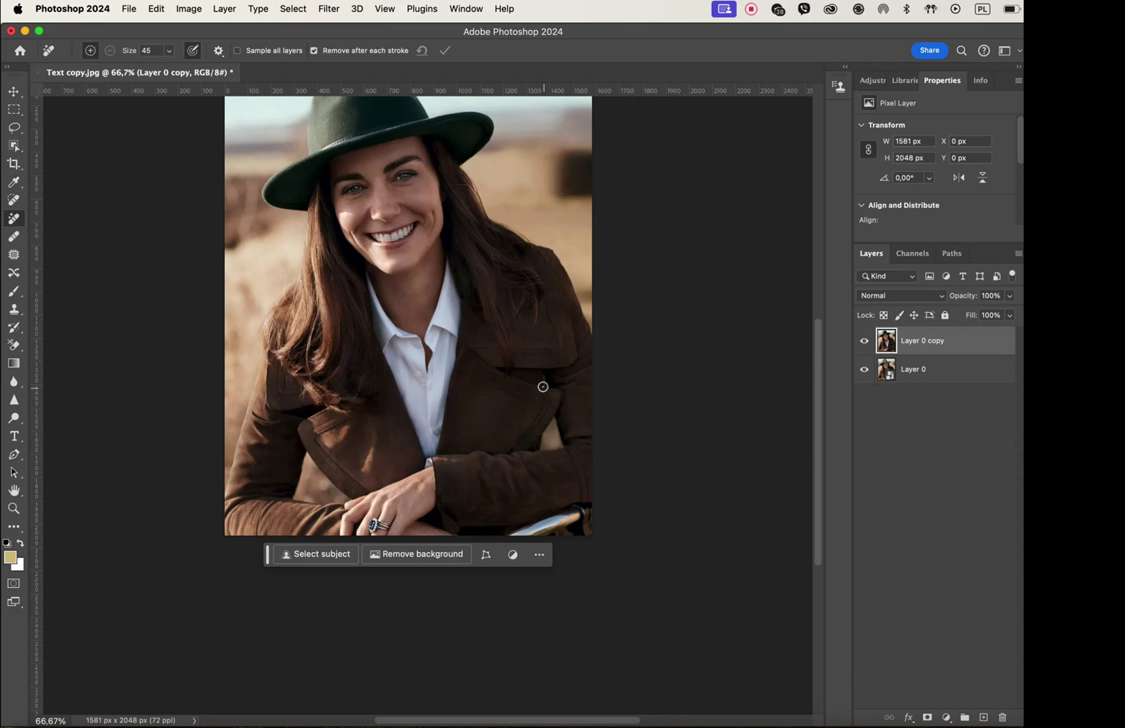
pyautogui.moveTo(548, 381); pyautogui.dragTo(548, 382)
pyautogui.scroll(4, 698, 471)
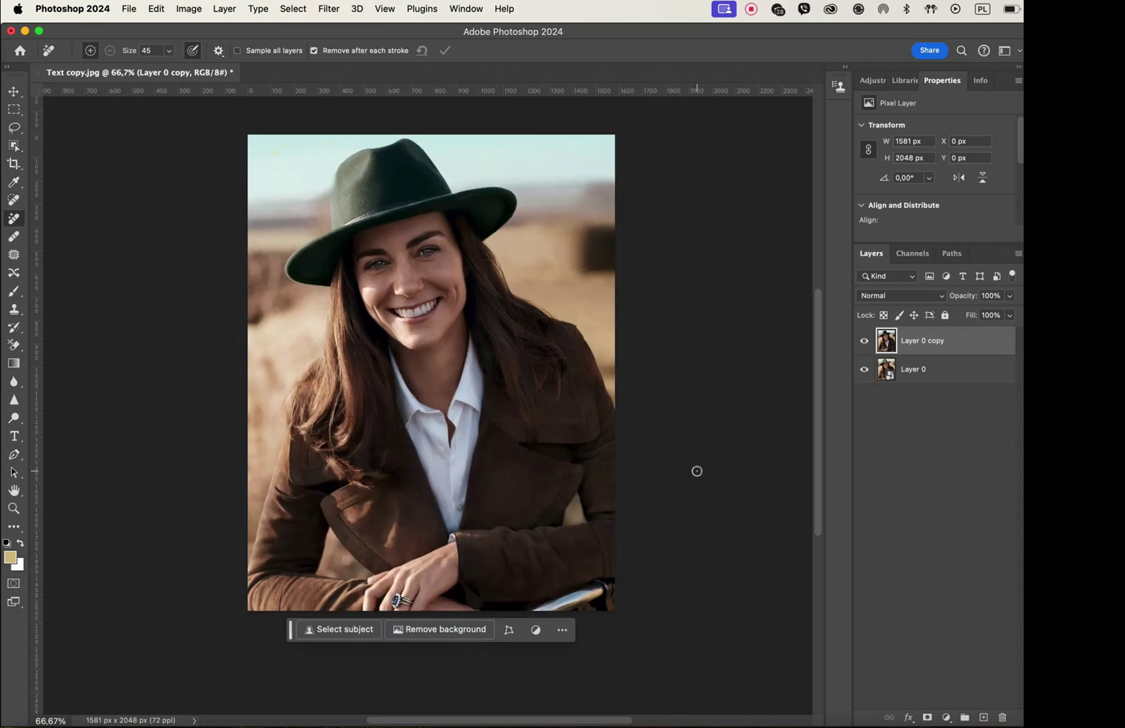
# Compare the cleaned photo with the original cover by toggling the visibility of Layer 0 copy
pyautogui.click(868, 342)
pyautogui.click(868, 341)
pyautogui.click(868, 341)
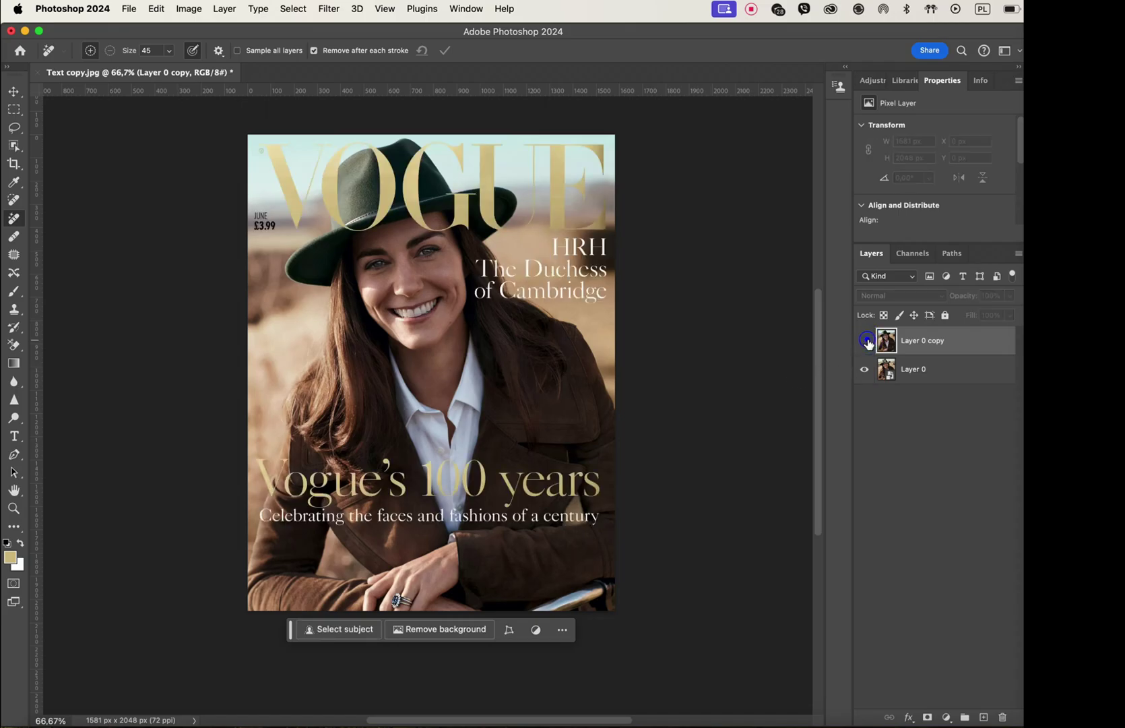
pyautogui.click(868, 342)
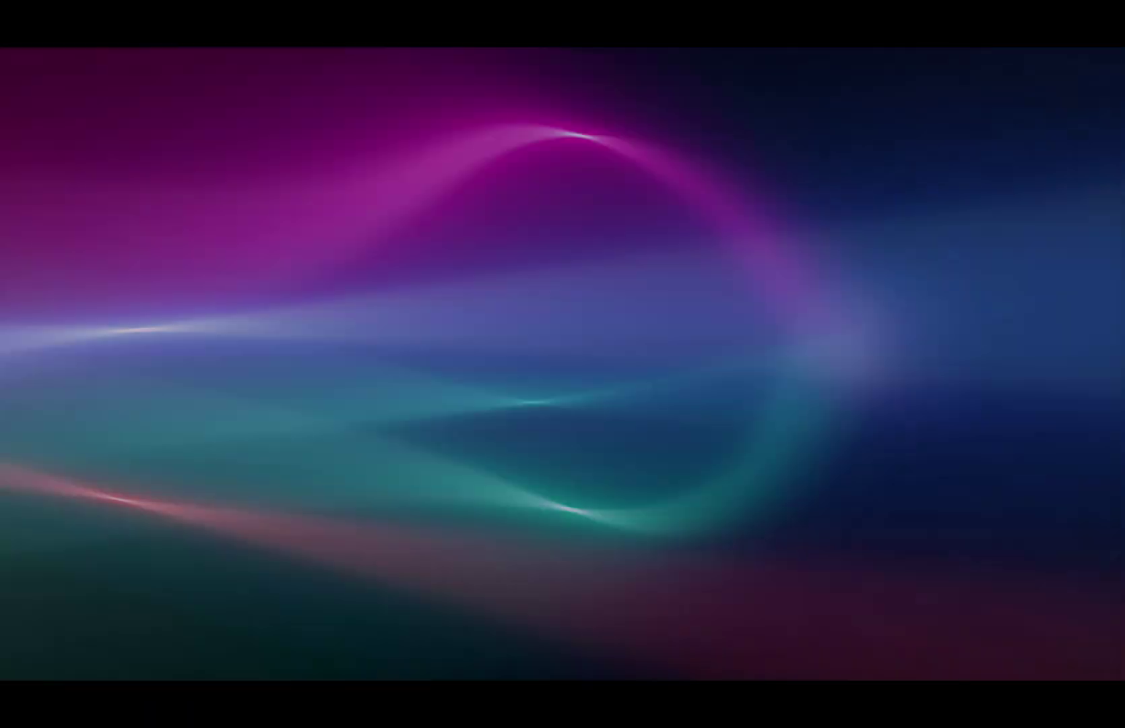